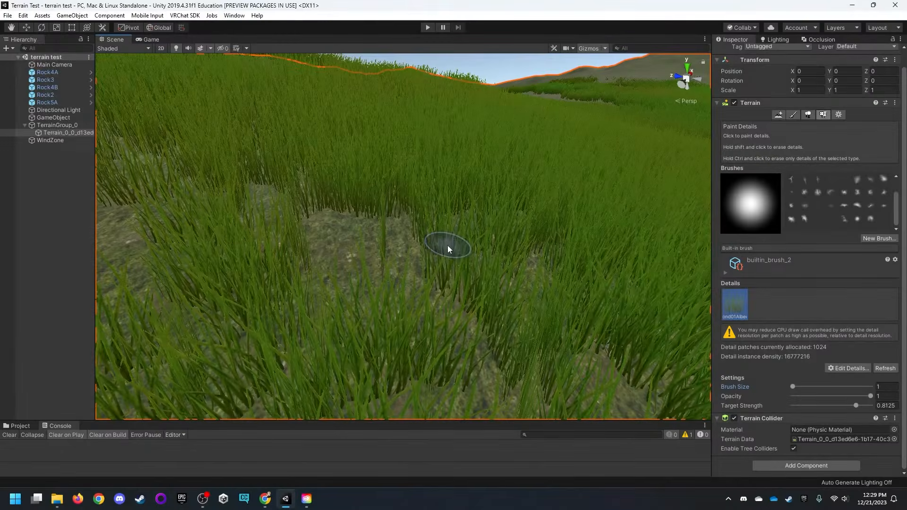
Step: Compare the GrassFrond01AlbedoAlpha grass detail with its Billboard option turned on and turned off again
click(839, 368)
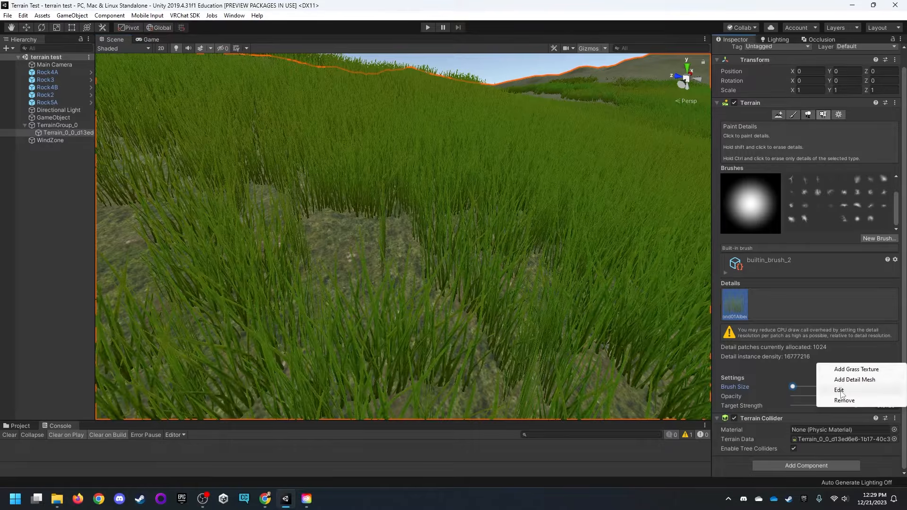
click(840, 390)
click(577, 285)
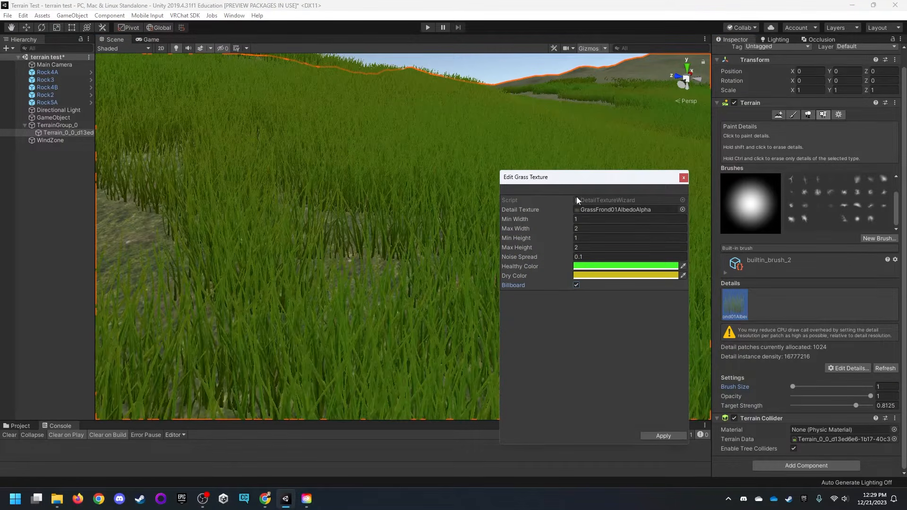
drag(577, 177, 726, 193)
alt+drag(400, 130, 652, 269)
click(725, 301)
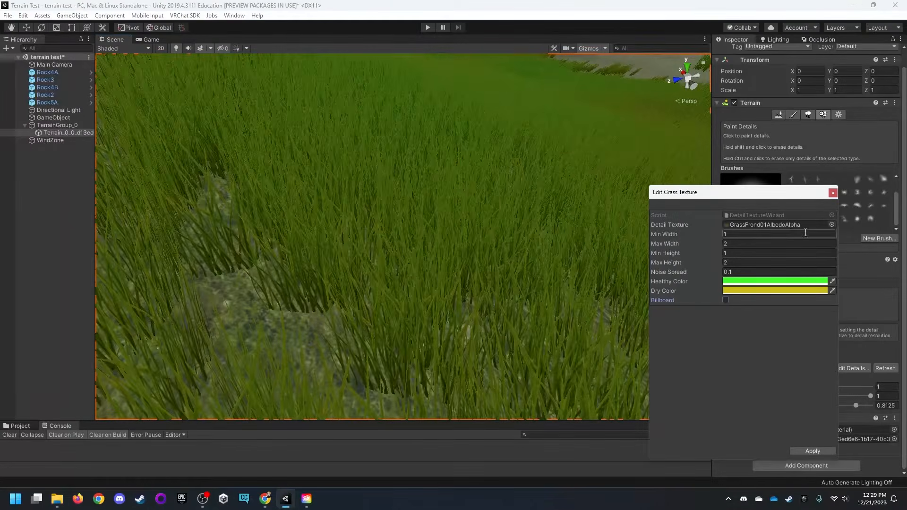
click(833, 193)
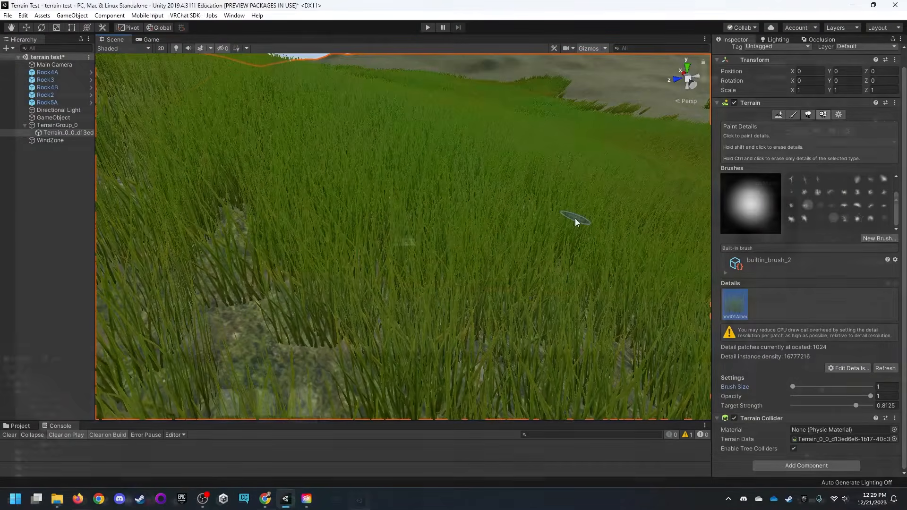
key(a)
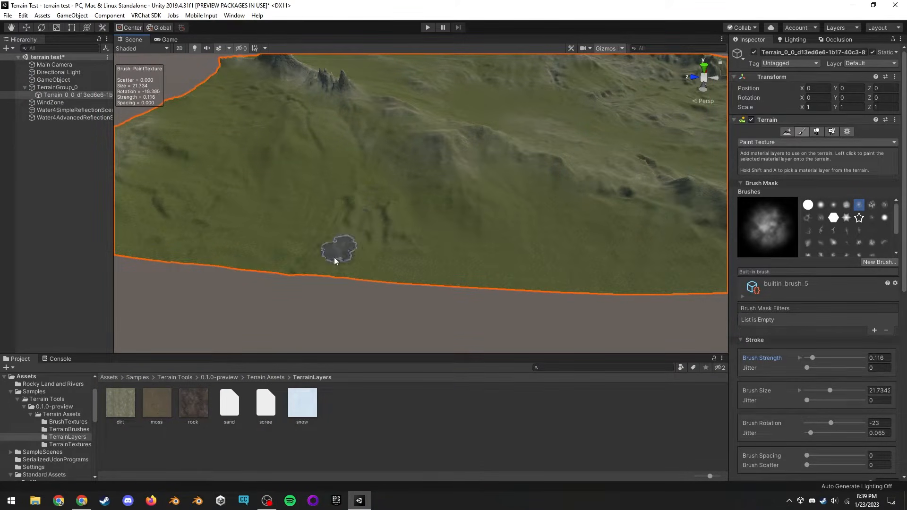
Step: Turn off Camera Acceleration in the Scene camera's navigation settings
mouse_move(345, 164)
alt+mouse_down()
mouse_move(385, 213)
mouse_move(342, 232)
alt+mouse_up()
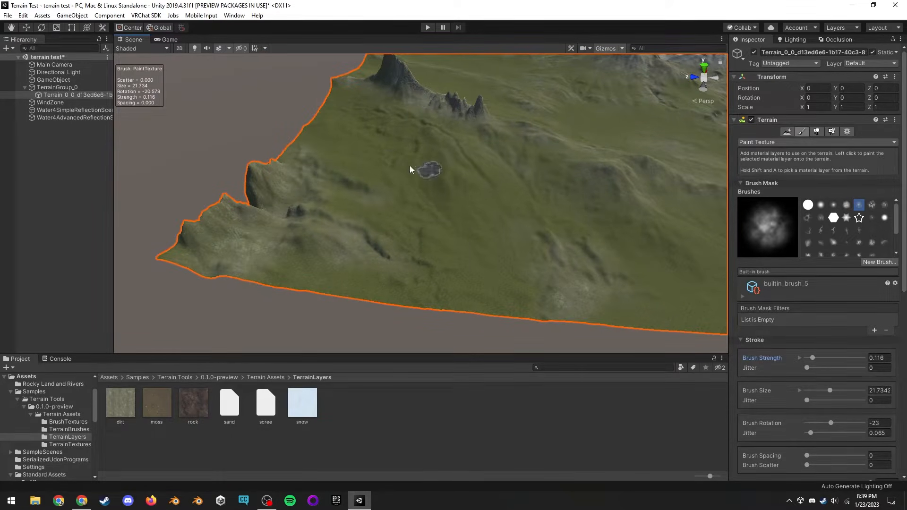
alt+drag(410, 170, 442, 116)
alt+right_drag(441, 115, 300, 178)
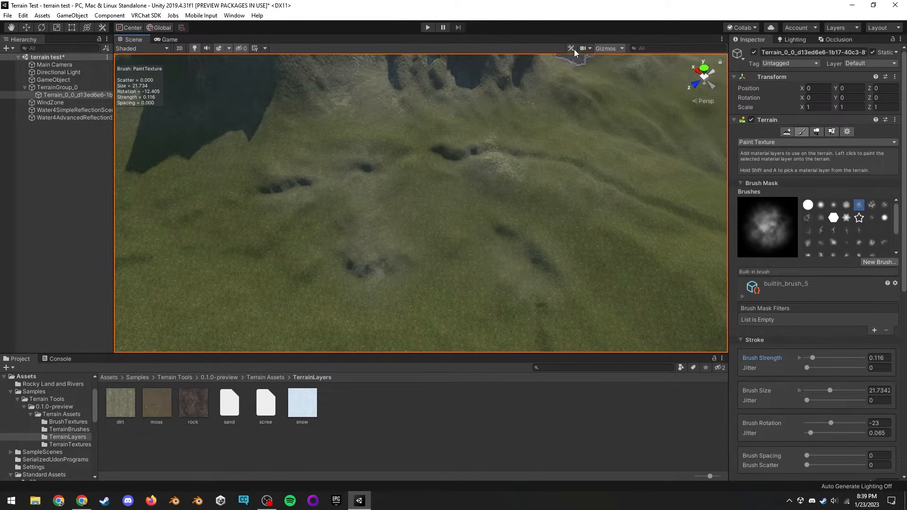
click(586, 48)
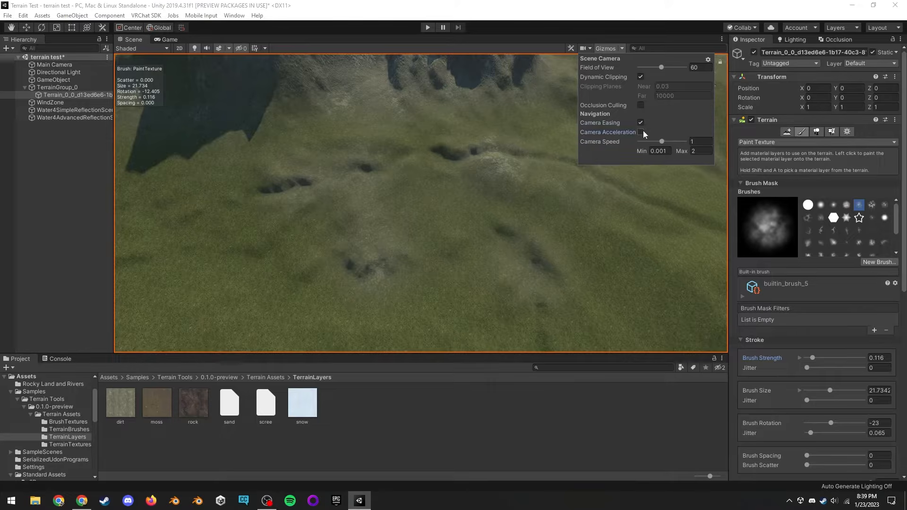
alt+drag(438, 208, 547, 223)
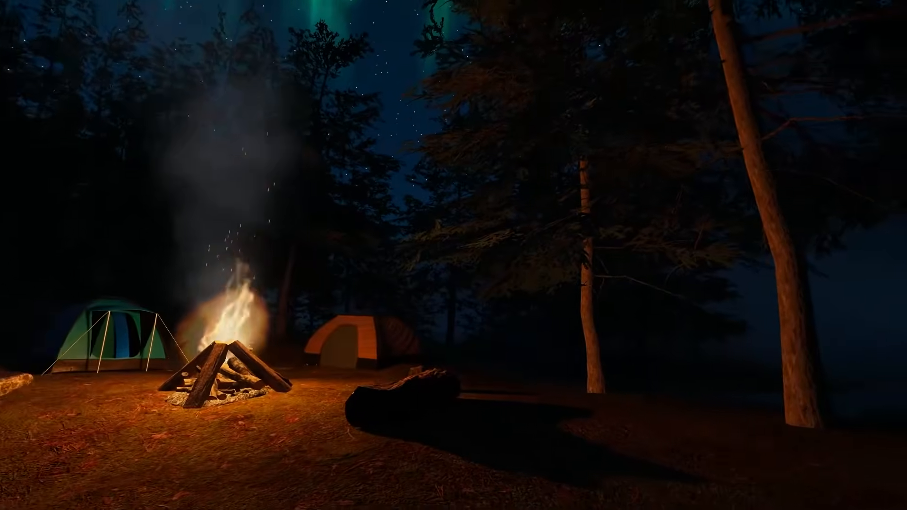
click(452, 227)
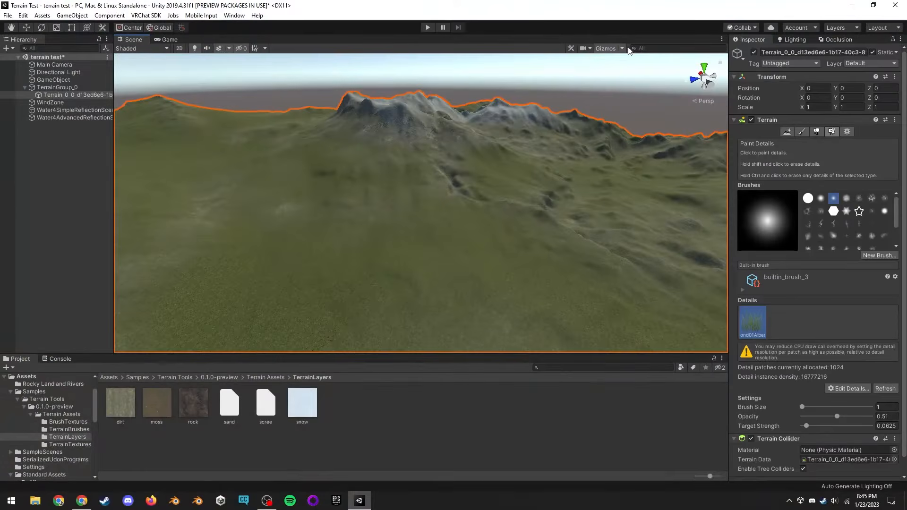
Step: Turn on Selection Wire for the Scene view and examine the selected terrain's mesh triangles up close
click(623, 49)
click(627, 79)
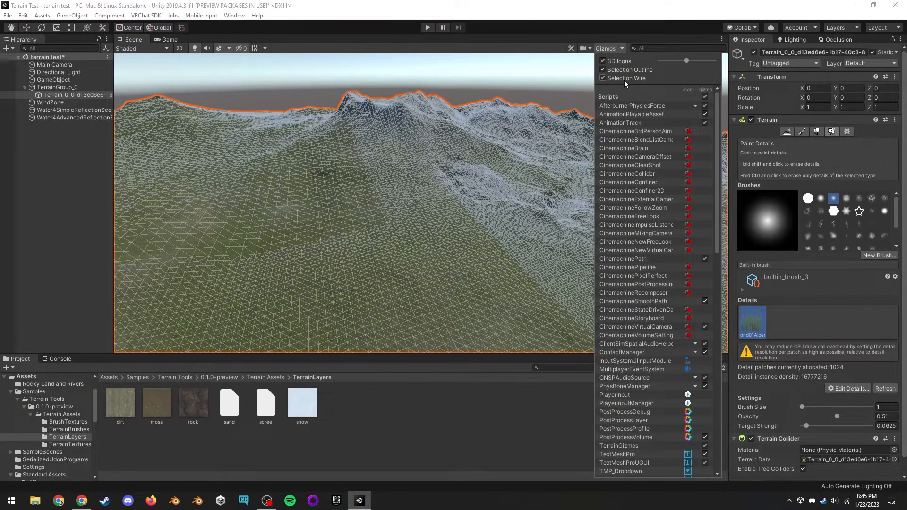
click(449, 193)
scroll(449, 193, up, 5)
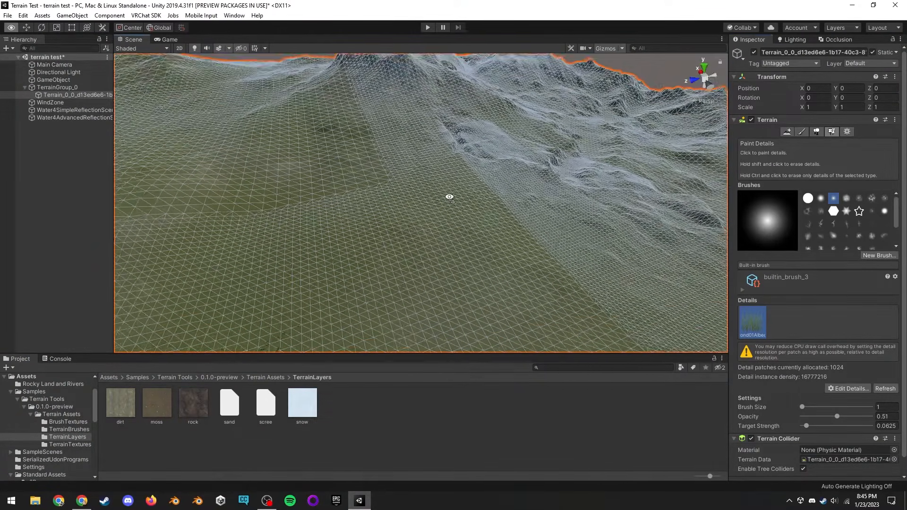
scroll(444, 191, up, 5)
right_drag(522, 183, 335, 210)
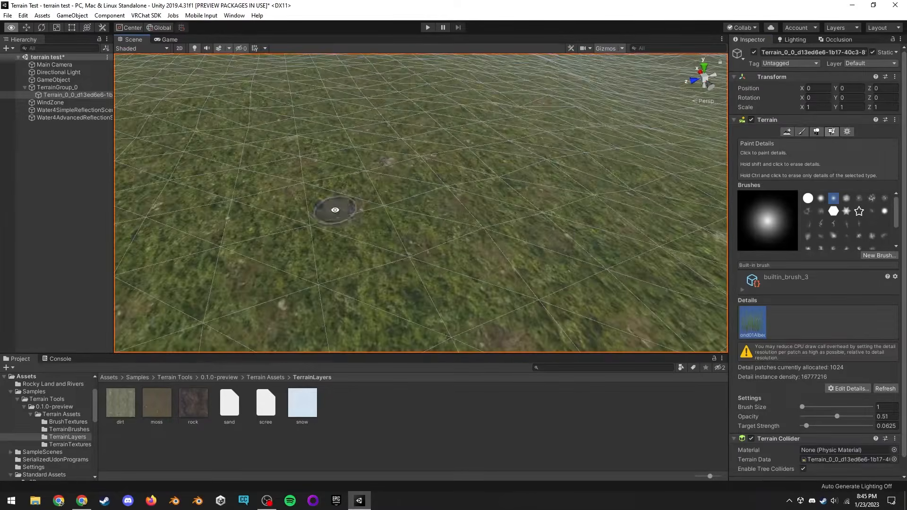
alt+right_drag(604, 244, 290, 239)
alt+drag(291, 238, 359, 245)
alt+right_drag(676, 251, 338, 144)
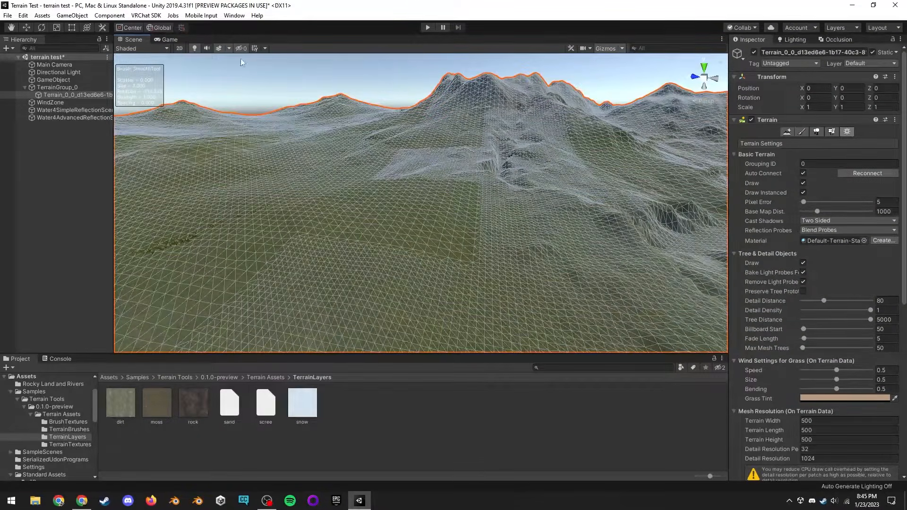
Step: Draw the Scene view in Wireframe mode, deselect the terrain, and examine the mesh density across the landscape
click(141, 49)
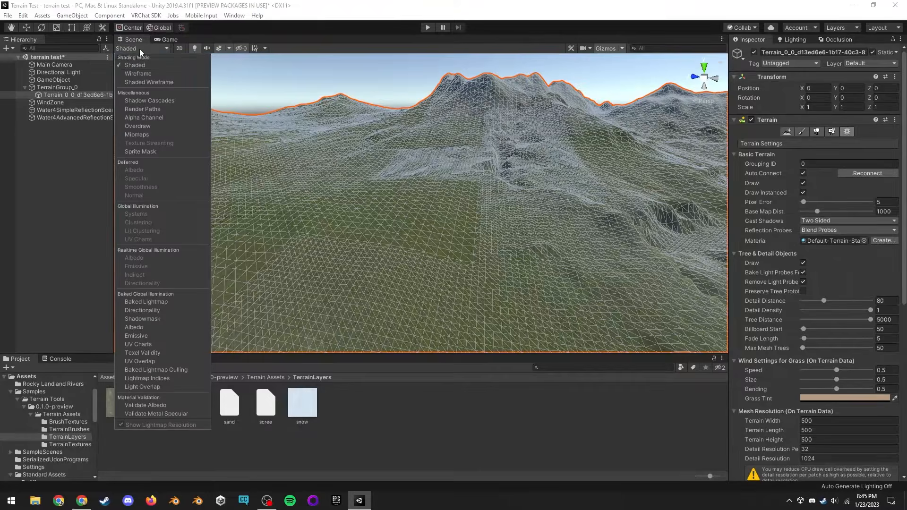
click(152, 74)
click(623, 49)
click(375, 90)
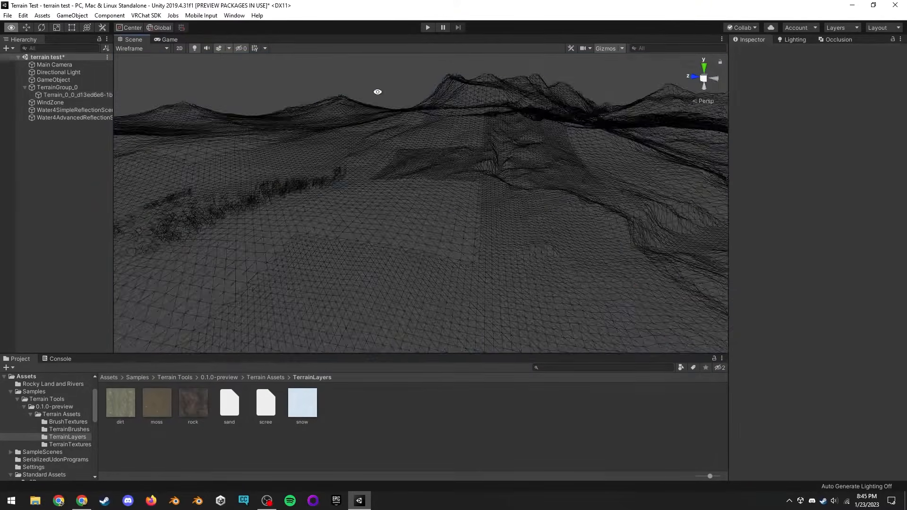
mouse_move(375, 90)
alt+right_down()
mouse_move(613, 231)
mouse_move(568, 226)
alt+right_up()
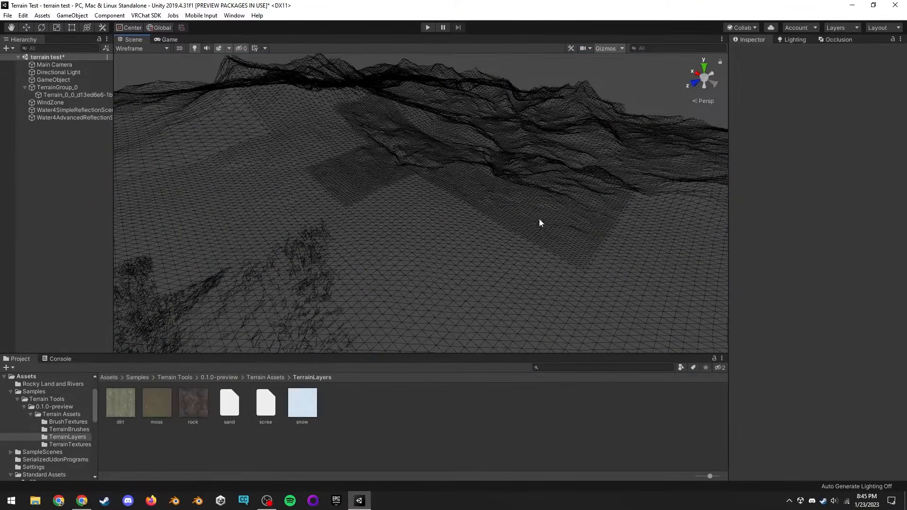
right_drag(516, 165, 516, 206)
alt+drag(363, 271, 397, 207)
scroll(514, 241, up, 5)
scroll(515, 240, down, 5)
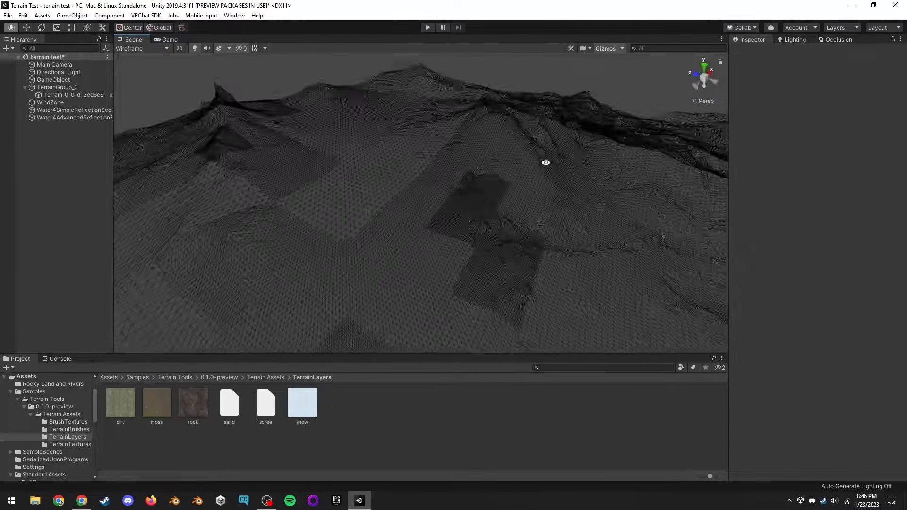
Step: Return the Scene view to Shaded drawing and turn off Selection Wire
click(141, 48)
click(137, 65)
click(622, 48)
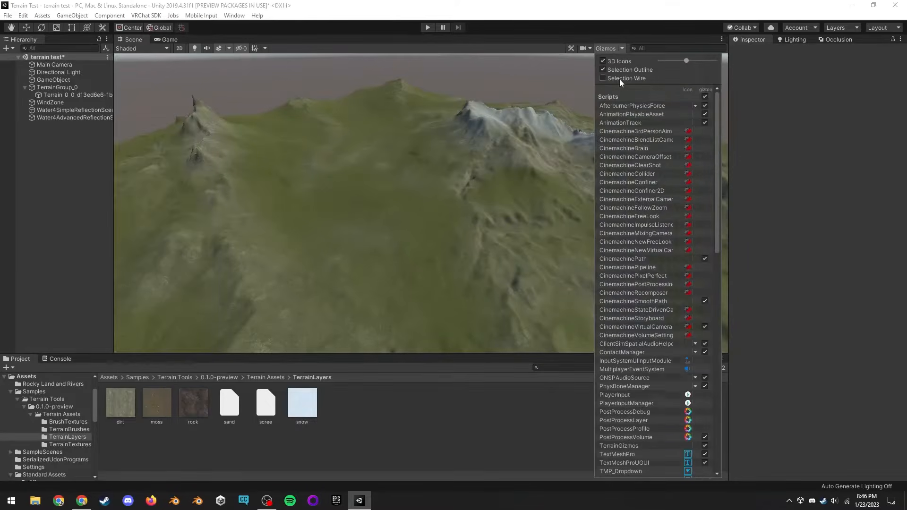
click(447, 88)
click(622, 48)
click(448, 87)
Step: Select the terrain and switch its painting tool to Paint Texture
click(646, 185)
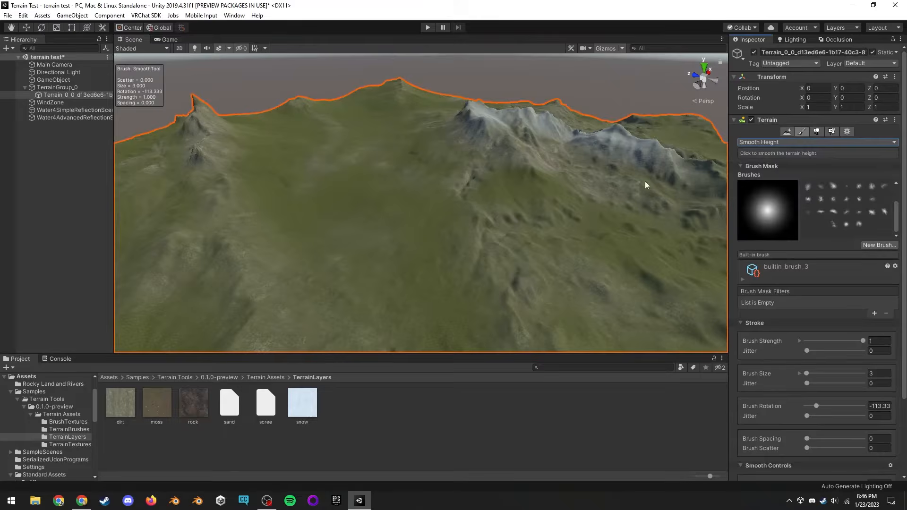
click(767, 142)
click(770, 215)
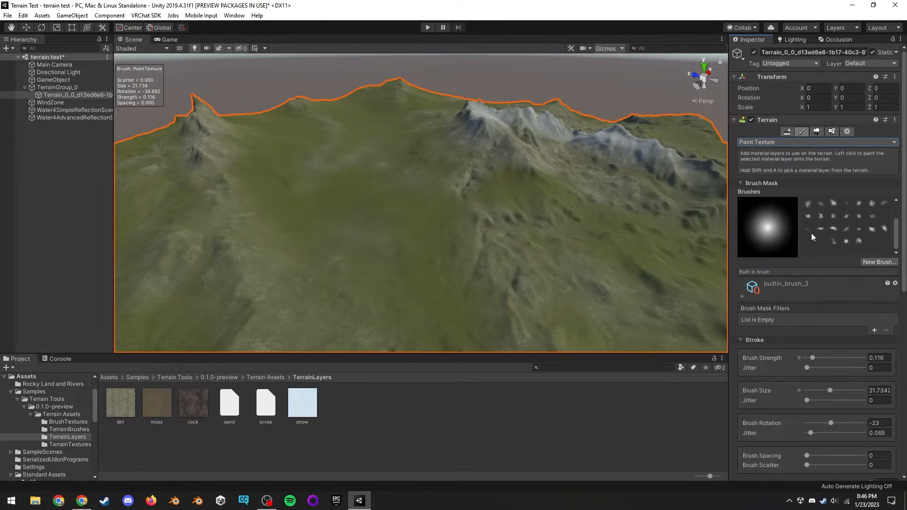
scroll(806, 308, down, 7)
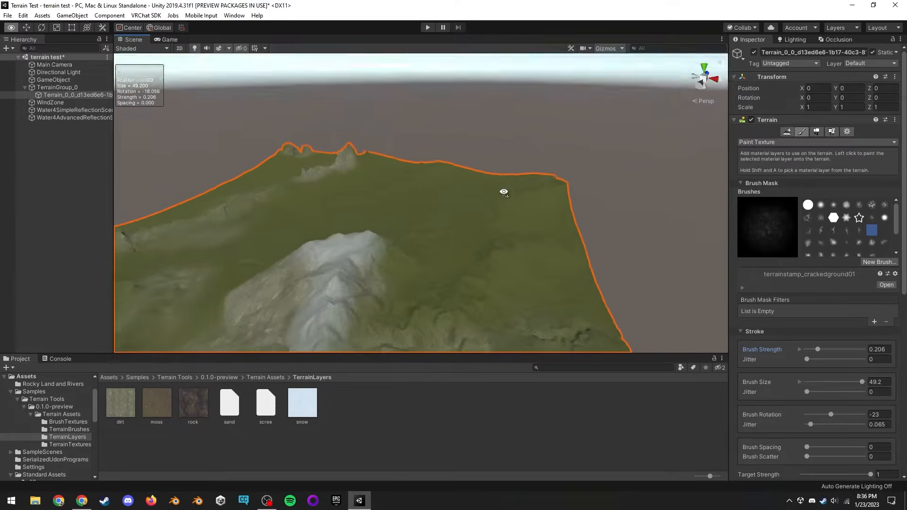
right_drag(504, 191, 522, 271)
right_drag(386, 246, 382, 140)
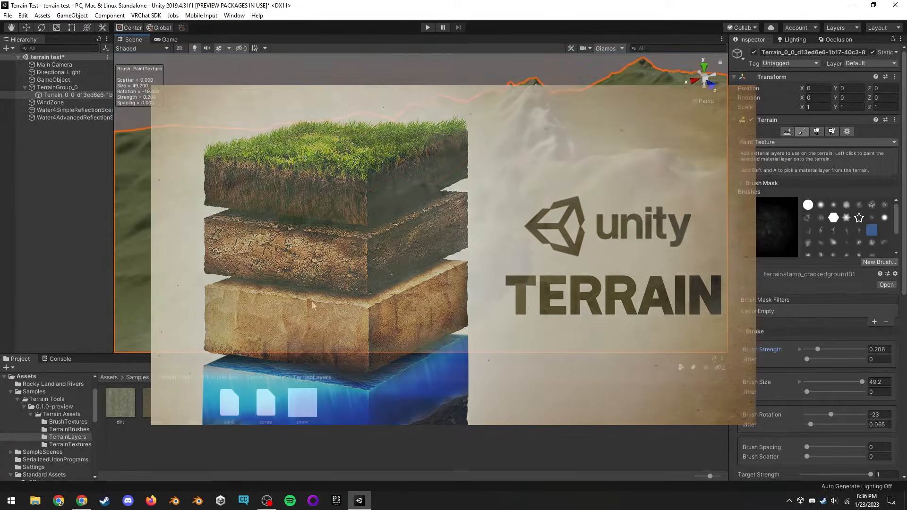
right_drag(313, 225, 310, 229)
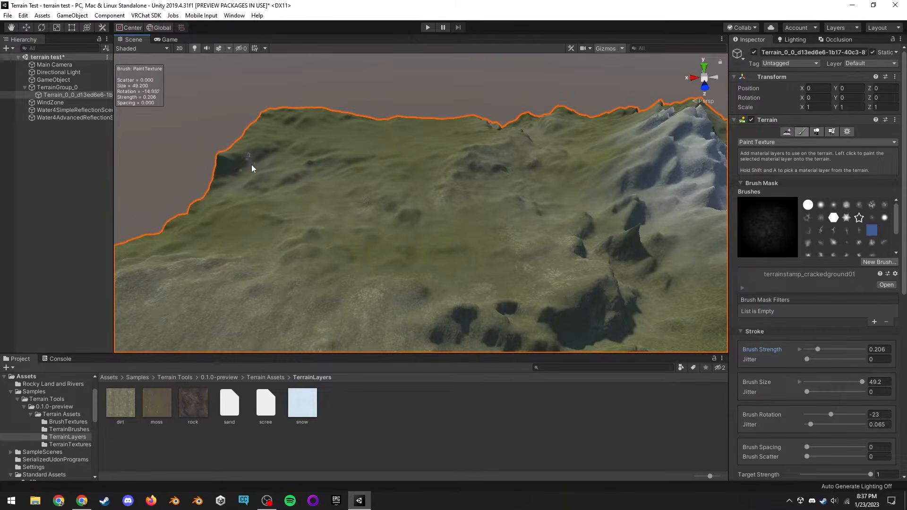
right_drag(229, 203, 456, 253)
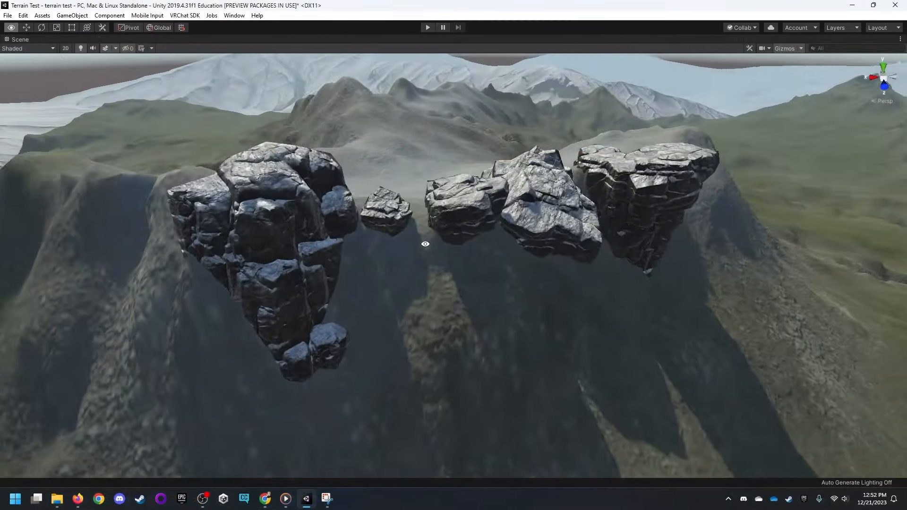
right_drag(425, 244, 279, 244)
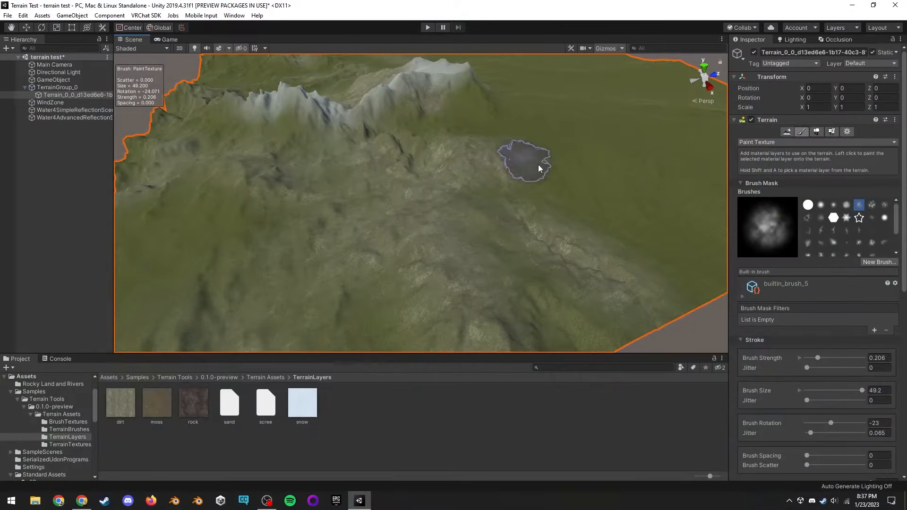
Step: Set the Paint Texture brush strength to 0.041 and lightly texture the crevice at the terrain's edge
right_drag(385, 243, 462, 248)
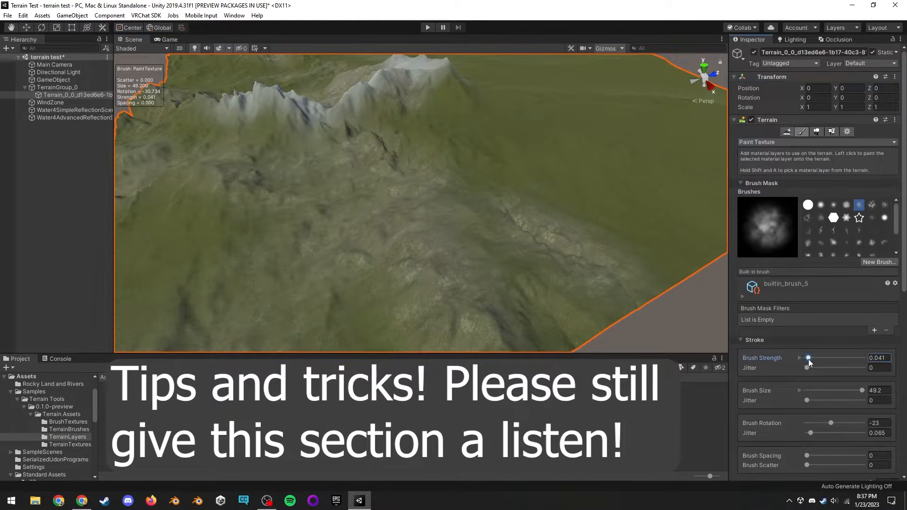
alt+drag(533, 182, 336, 160)
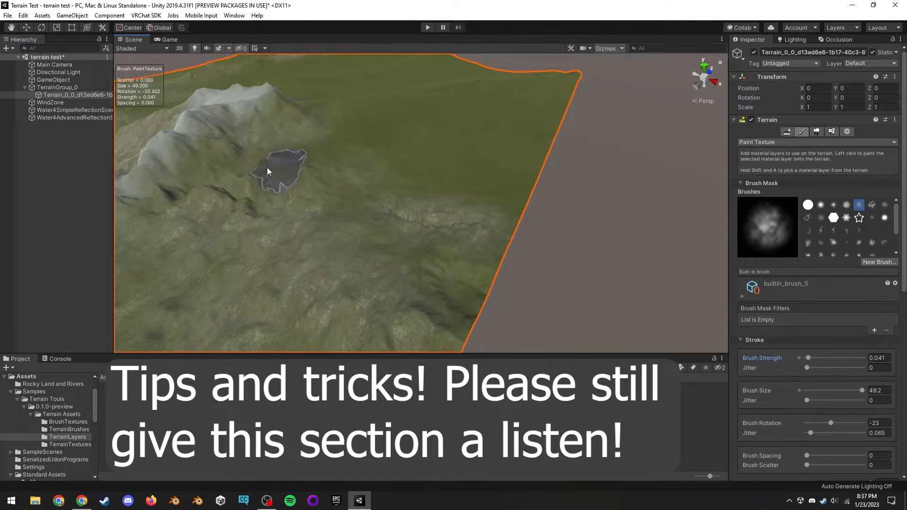
alt+drag(299, 202, 537, 224)
mouse_move(536, 224)
middle_down()
mouse_move(492, 192)
mouse_move(371, 172)
mouse_move(373, 199)
middle_up()
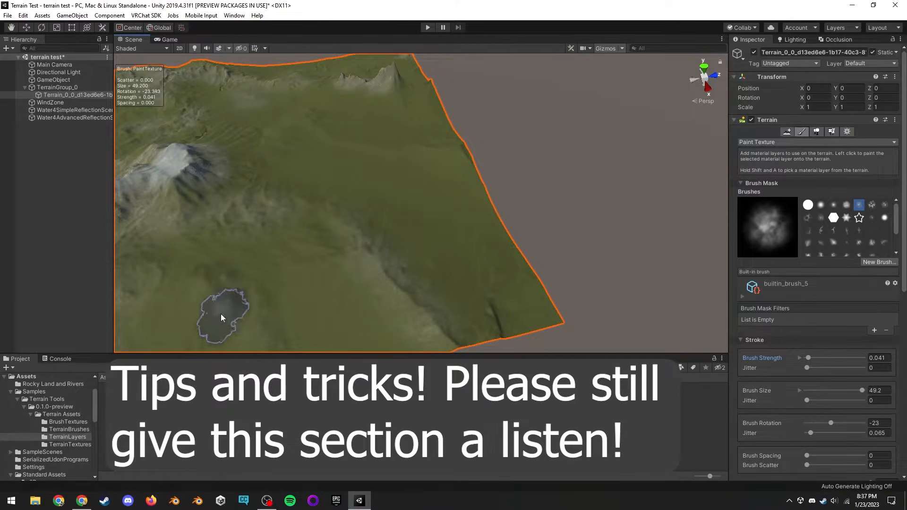
mouse_move(220, 314)
alt+mouse_down()
mouse_move(314, 299)
mouse_move(283, 267)
alt+mouse_up()
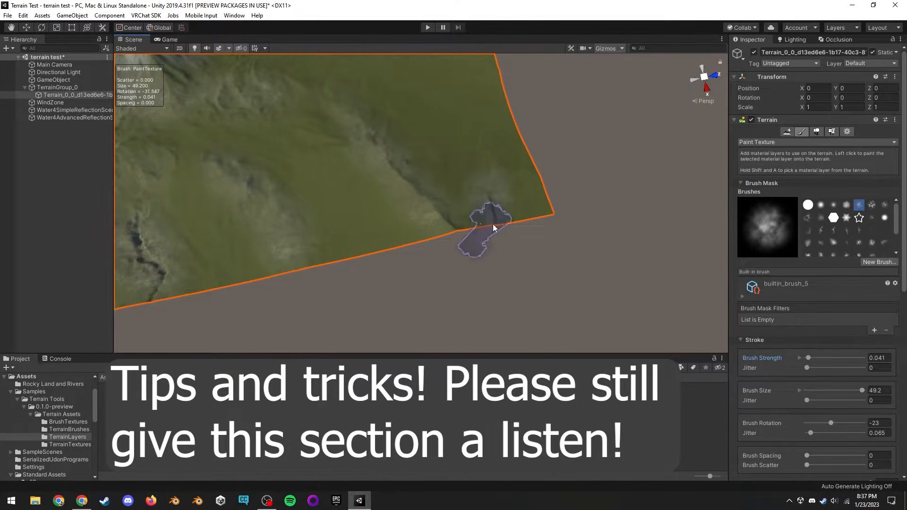
Step: Set the Paint Texture brush strength to about 0.048 and its size to about 18.64
mouse_move(492, 224)
alt+mouse_down()
mouse_move(416, 146)
mouse_move(594, 294)
mouse_move(377, 237)
mouse_move(514, 207)
mouse_move(385, 203)
mouse_move(415, 229)
mouse_move(317, 243)
mouse_move(369, 204)
mouse_move(353, 211)
mouse_move(433, 195)
mouse_move(409, 187)
mouse_move(438, 204)
alt+mouse_up()
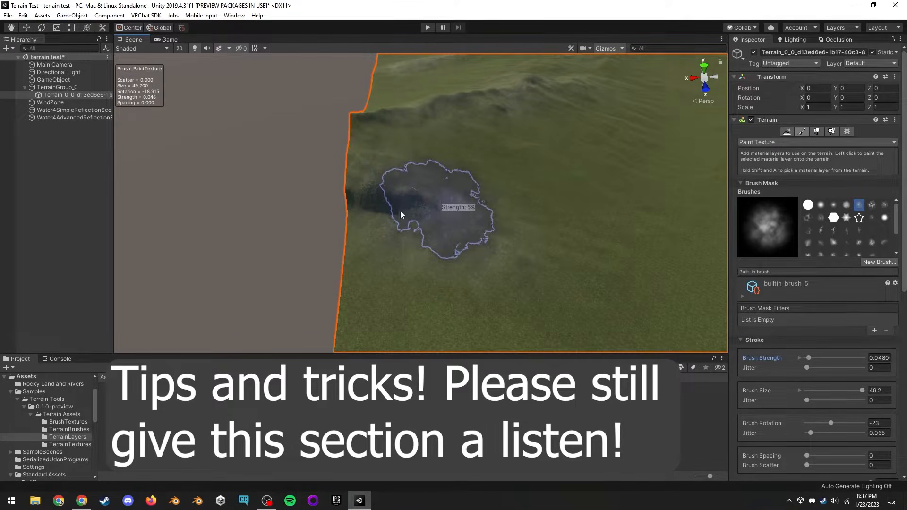
key(a)
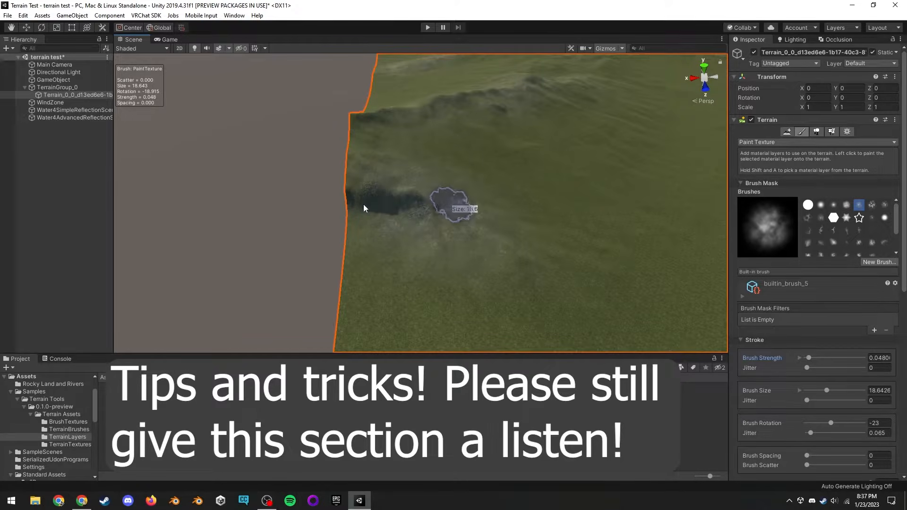
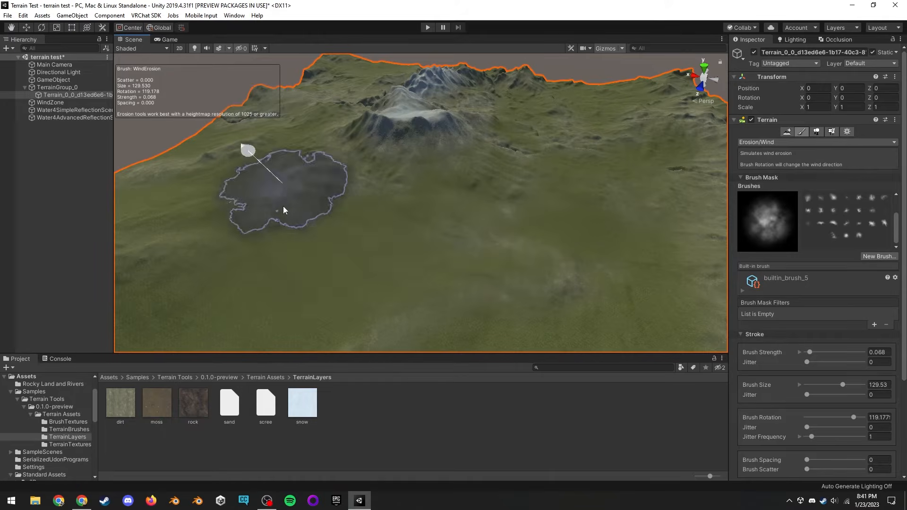
mouse_move(471, 270)
alt+mouse_down()
mouse_move(533, 222)
mouse_move(328, 246)
mouse_move(446, 280)
mouse_move(263, 268)
mouse_move(333, 222)
mouse_move(551, 225)
mouse_move(548, 259)
alt+mouse_up()
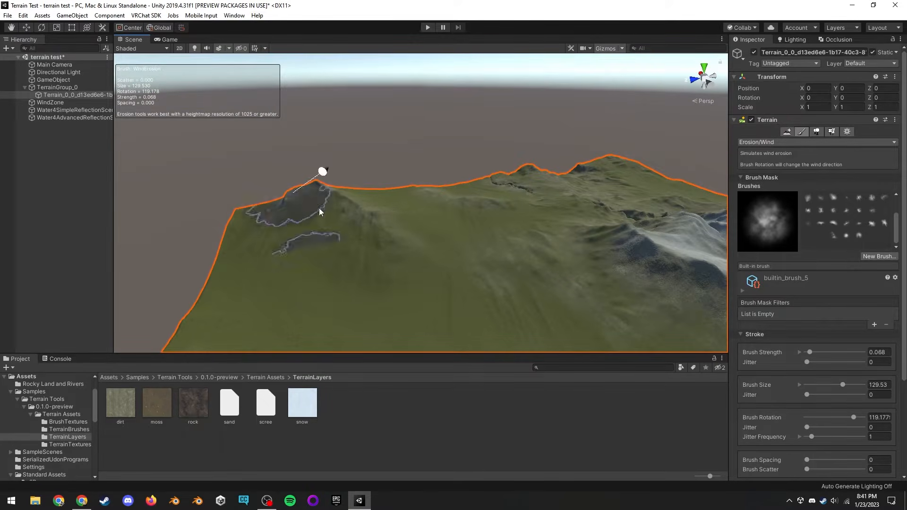
mouse_move(443, 290)
alt+mouse_down()
mouse_move(443, 259)
mouse_move(405, 260)
mouse_move(557, 219)
mouse_move(314, 307)
alt+mouse_up()
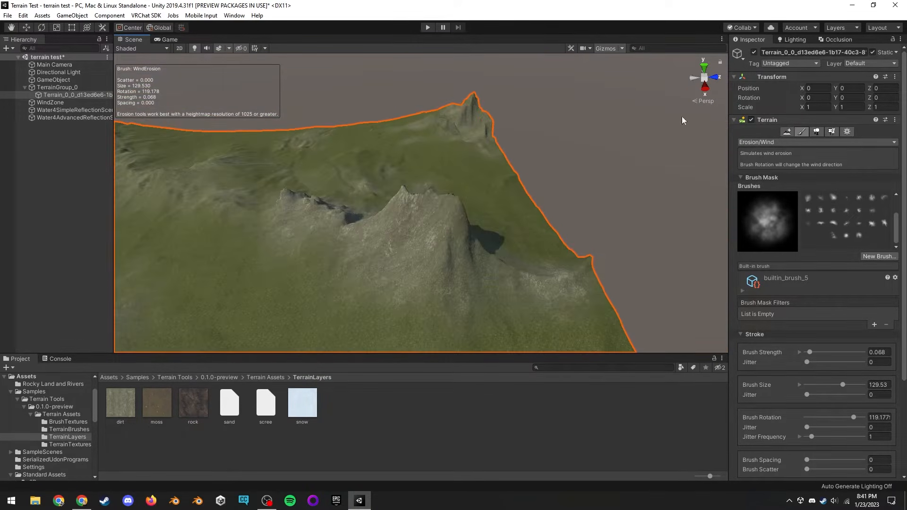
Step: Switch the terrain's painting tool to the Sharpen Peaks effect
click(758, 142)
mouse_move(798, 176)
mouse_move(780, 164)
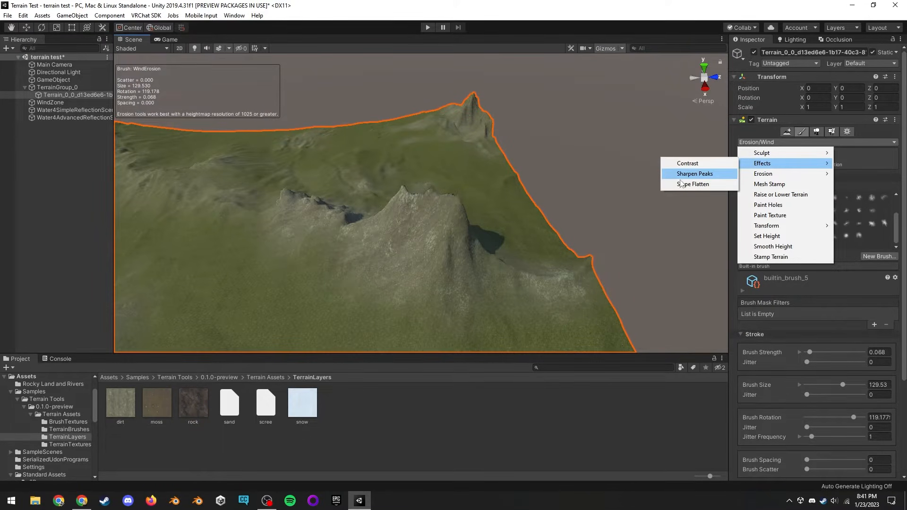
click(695, 175)
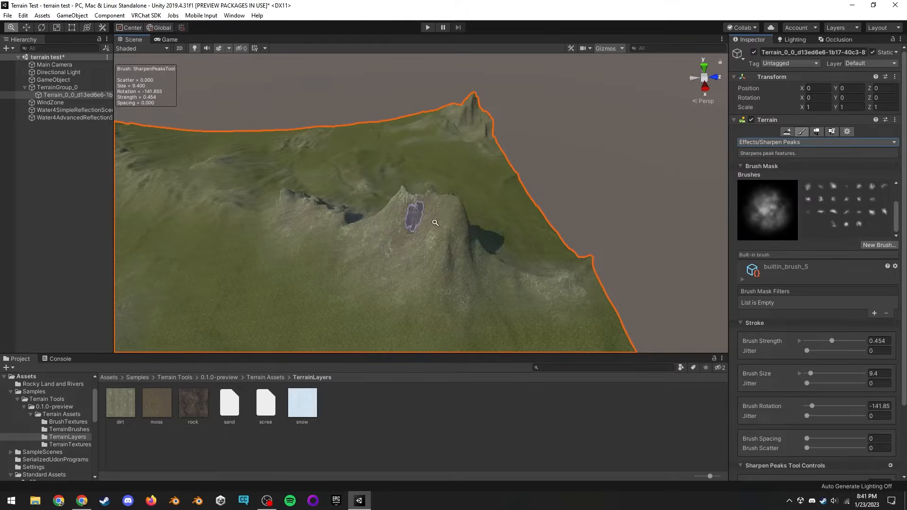
Step: Sharpen the rocky mountain's summit and ridge using brush strength 0.454 and brush size 9.4
alt+drag(405, 215, 590, 278)
scroll(447, 231, up, 5)
alt+drag(399, 213, 321, 273)
alt+right_drag(321, 274, 517, 186)
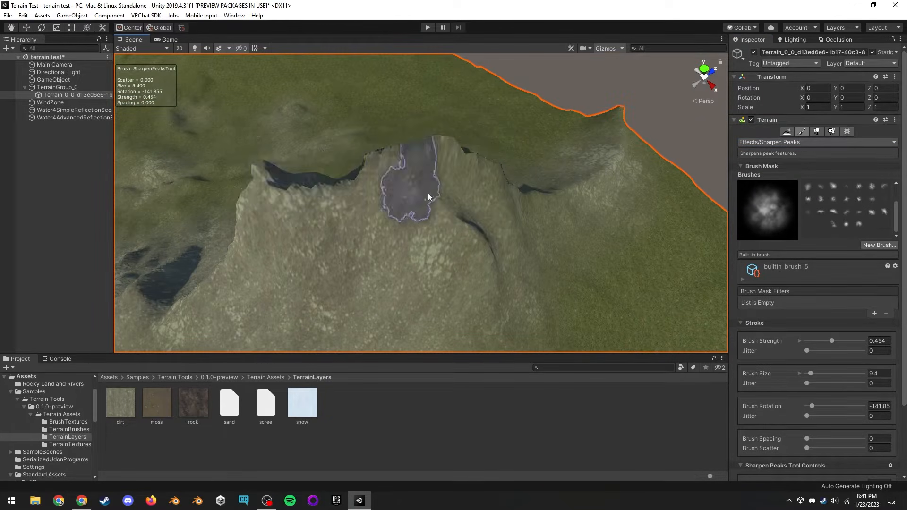
click(380, 190)
mouse_move(505, 181)
alt+mouse_down()
mouse_move(425, 188)
mouse_move(376, 211)
mouse_move(377, 183)
mouse_move(356, 183)
alt+mouse_up()
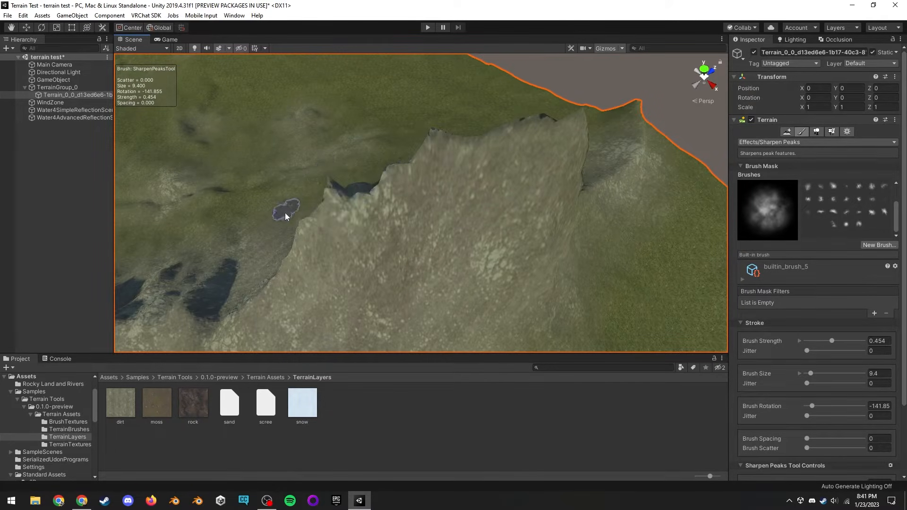
alt+drag(289, 257, 519, 218)
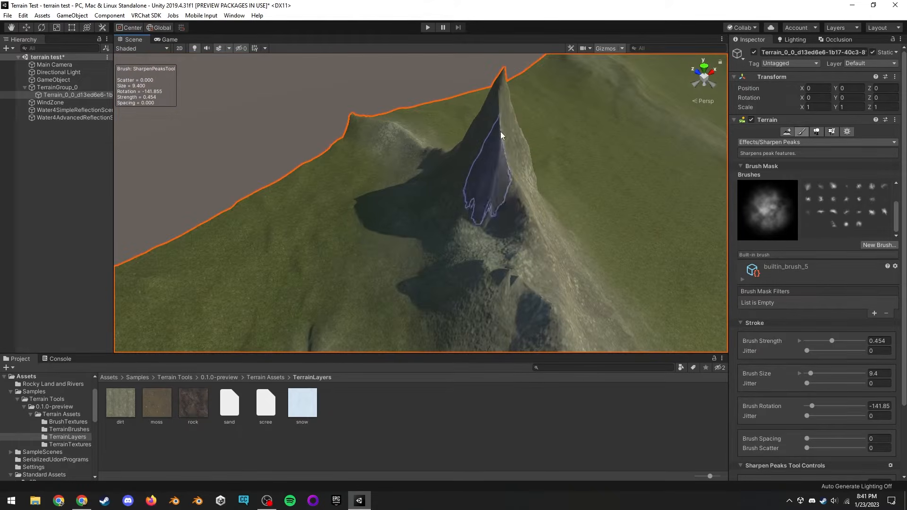
mouse_move(503, 110)
alt+mouse_down()
mouse_move(385, 242)
mouse_move(233, 283)
mouse_move(490, 227)
alt+mouse_up()
Step: Terrace the slopes around the sharp peak with the Sculpt/Terrace brush at strength 1 and size 100
mouse_move(464, 289)
mouse_down()
mouse_move(393, 286)
mouse_move(350, 204)
mouse_move(336, 222)
mouse_move(296, 223)
mouse_move(279, 266)
mouse_move(242, 252)
mouse_move(359, 187)
mouse_move(548, 230)
mouse_up()
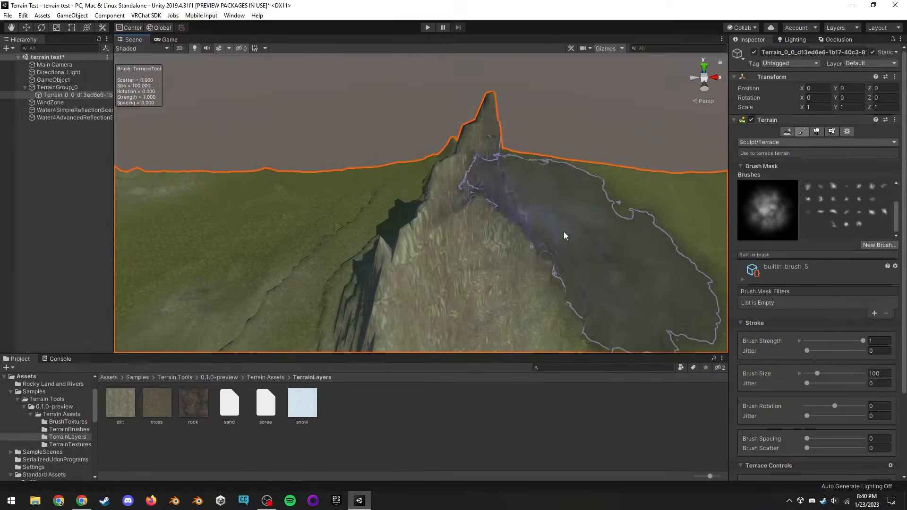
alt+drag(475, 235, 355, 178)
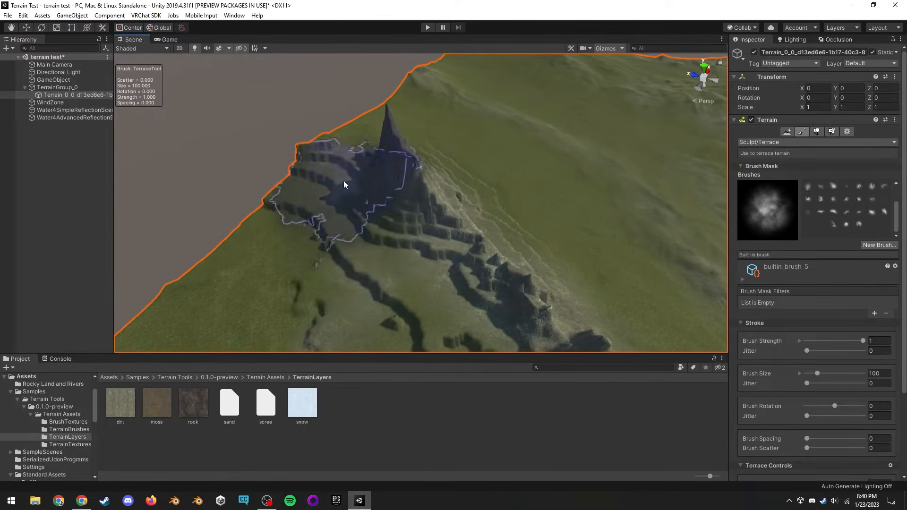
mouse_move(359, 229)
alt+mouse_down()
mouse_move(318, 247)
mouse_move(316, 199)
mouse_move(345, 197)
mouse_move(267, 176)
mouse_move(304, 162)
mouse_move(263, 233)
mouse_move(405, 229)
mouse_move(284, 261)
mouse_move(263, 207)
mouse_move(336, 228)
mouse_move(601, 180)
alt+mouse_up()
mouse_move(384, 192)
mouse_down()
mouse_move(463, 177)
mouse_move(396, 229)
mouse_move(418, 284)
mouse_move(552, 161)
mouse_up()
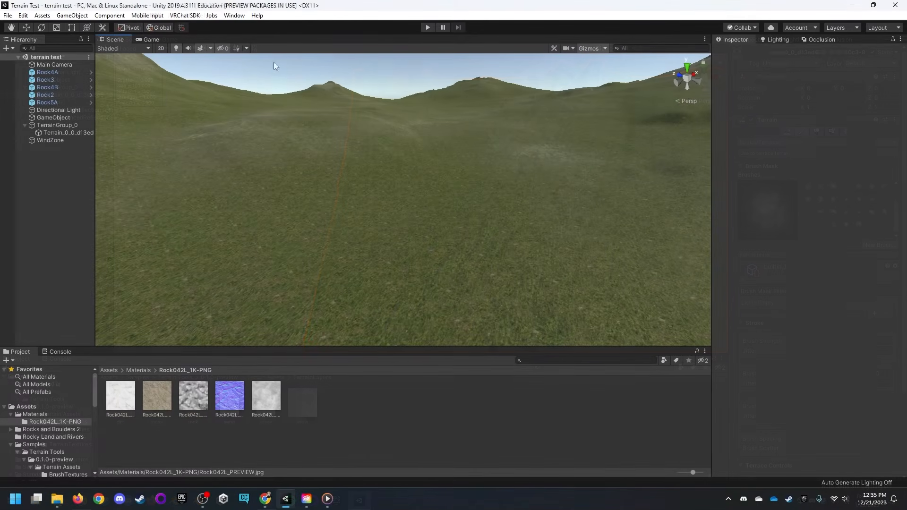
Step: Open the z3y Texture Packing window and move it to the middle of the editor
click(234, 16)
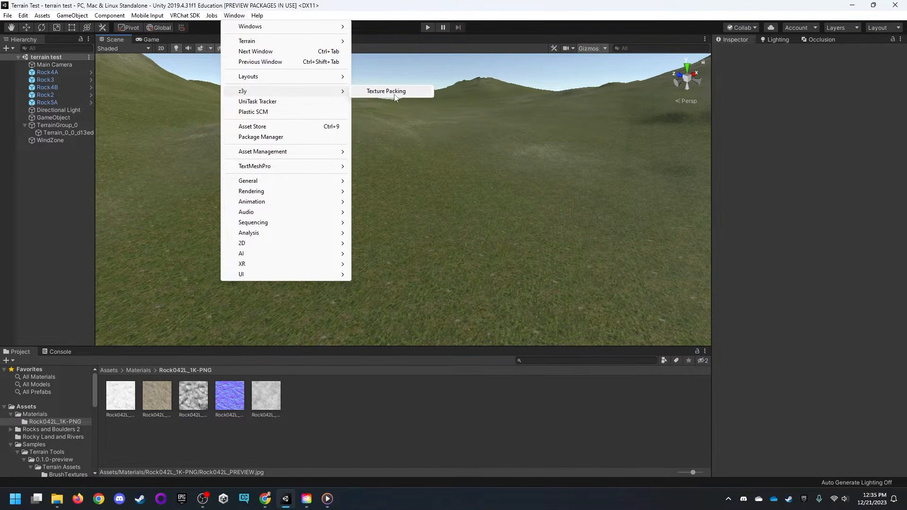
click(386, 91)
drag(543, 76, 460, 148)
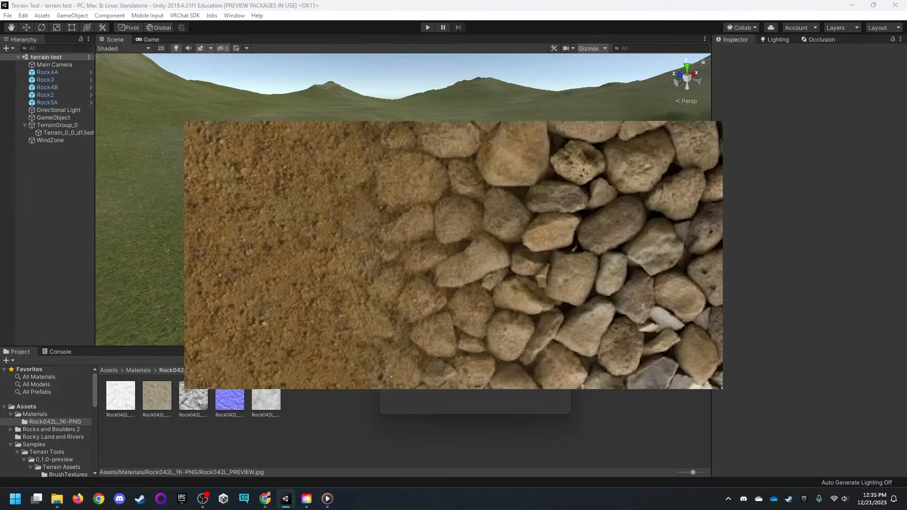
Step: Pack the Rock042L maps with ambient occlusion in green, displacement in blue and inverted roughness in alpha, and close the packer
drag(193, 396, 455, 246)
drag(266, 396, 439, 284)
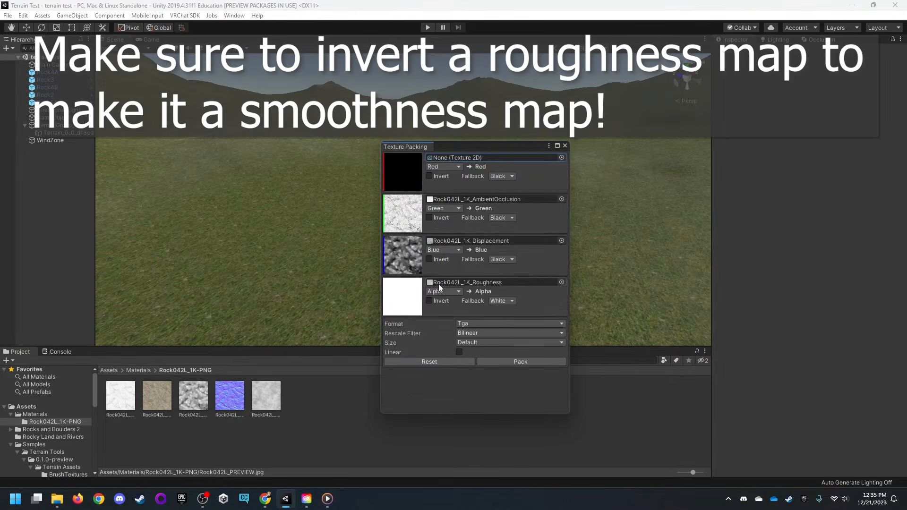
click(427, 302)
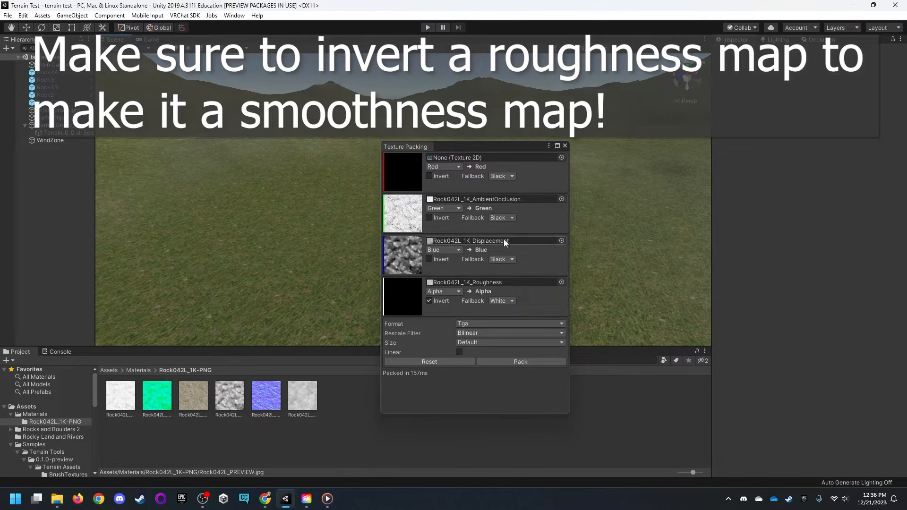
click(565, 146)
Step: Select the packed Rock042L texture and preview its red, green, blue and alpha channels individually
click(158, 395)
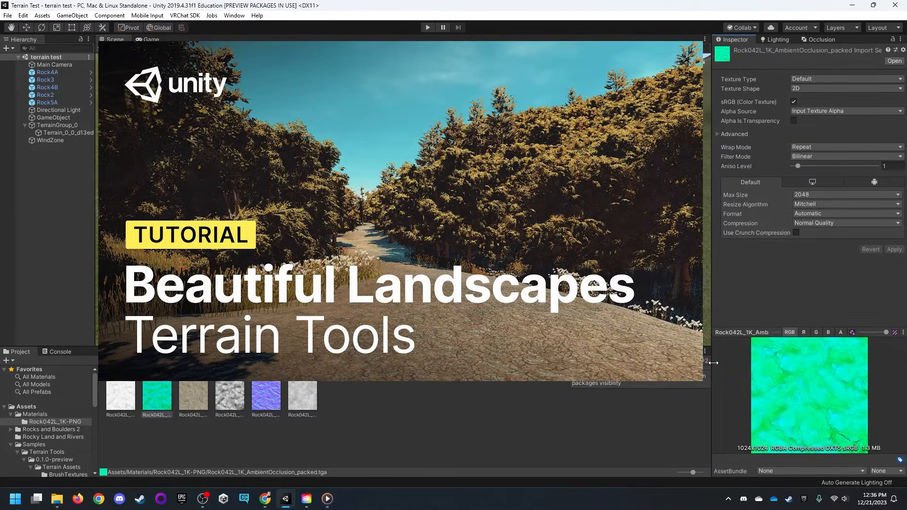
click(805, 332)
click(816, 333)
click(828, 334)
click(841, 334)
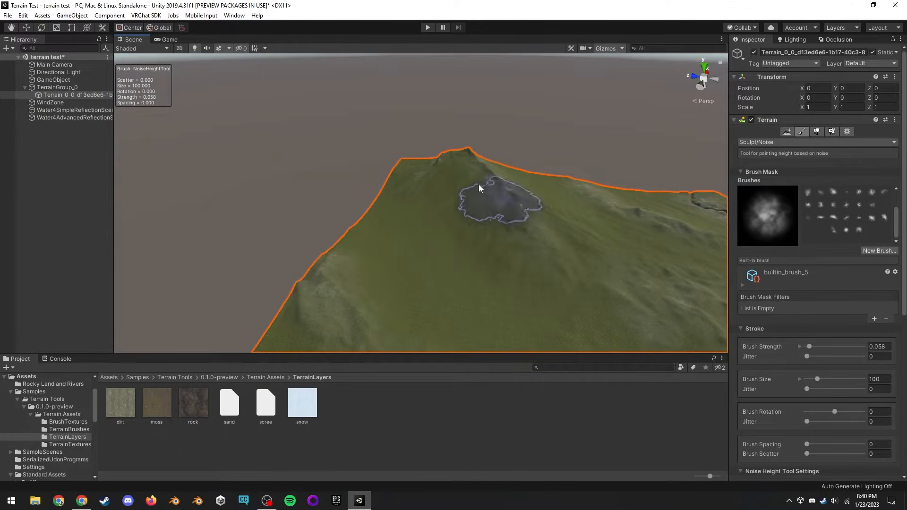
alt+drag(367, 309, 203, 217)
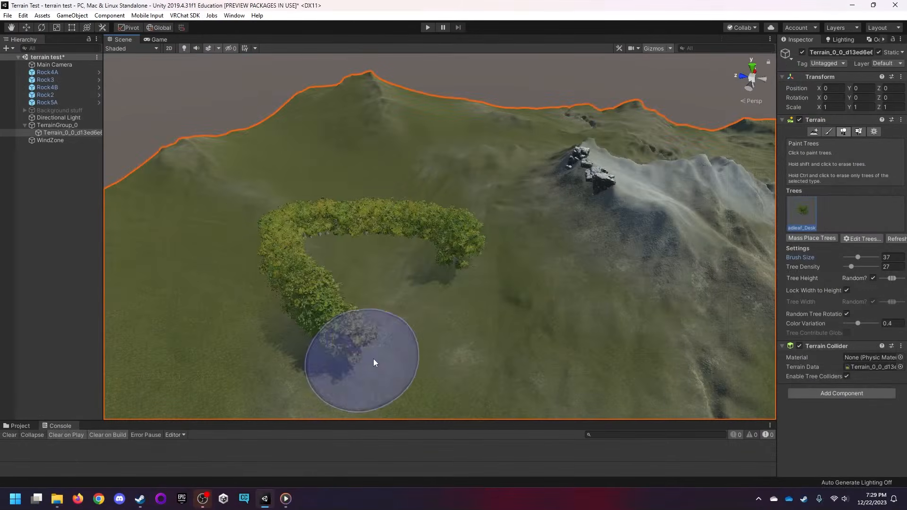
Step: Paint a ring of broadleaf trees with brush size 37 and density 27, and scatter more using a larger brush
drag(374, 363, 586, 347)
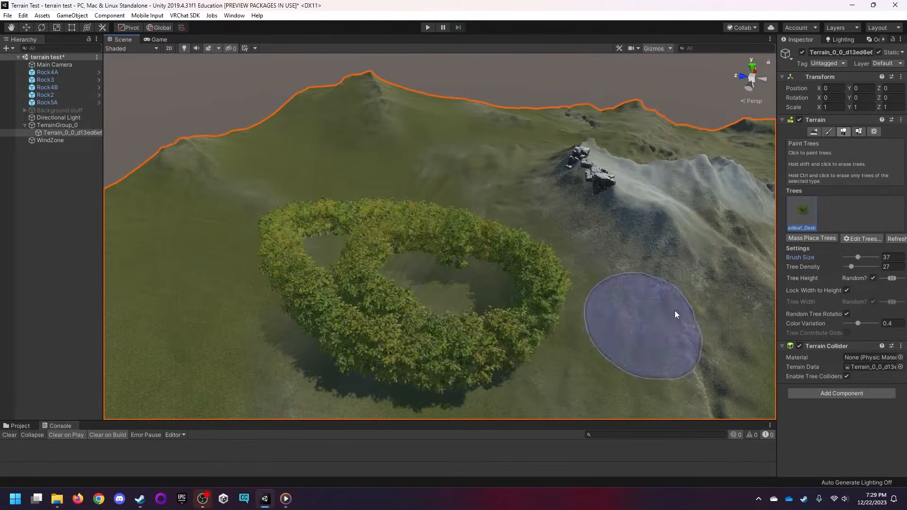
drag(864, 259, 879, 258)
click(545, 256)
right_drag(546, 256, 609, 244)
Step: Set the tree brush size to 62 and erase the painted trees from the terrain
drag(869, 260, 854, 258)
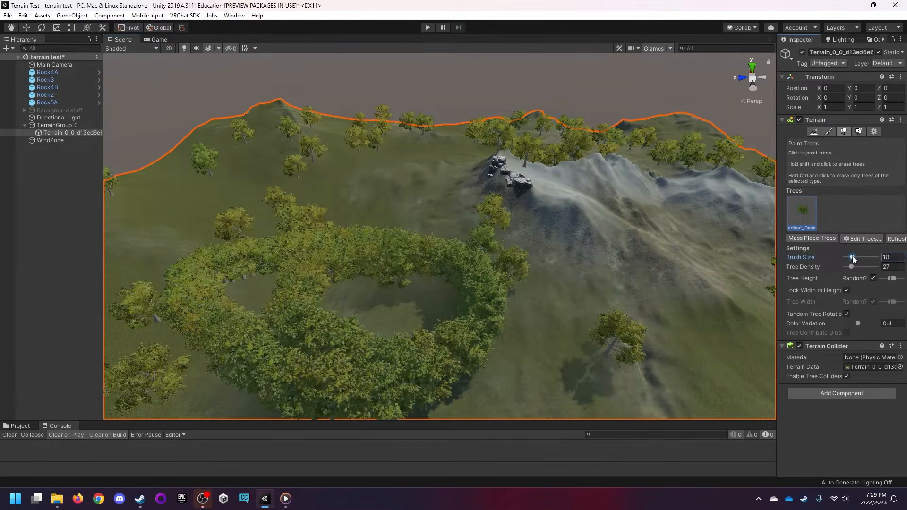
right_drag(481, 331, 477, 318)
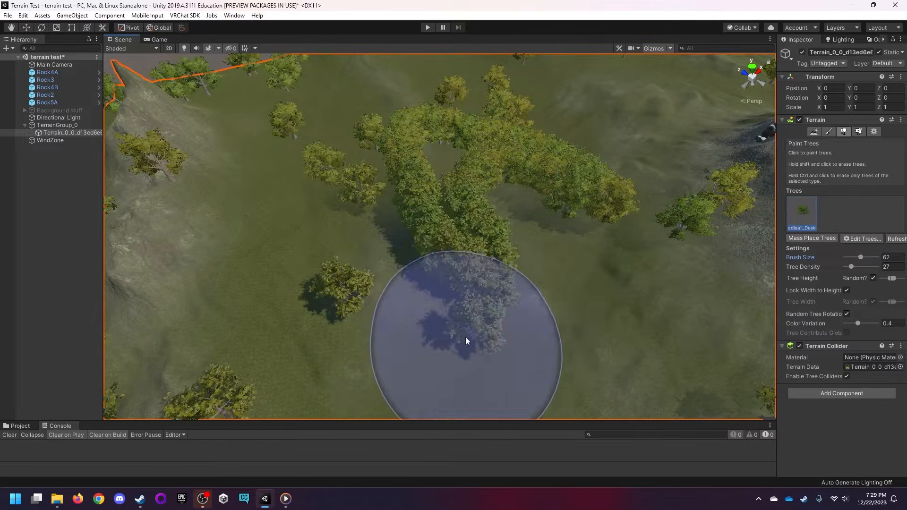
right_drag(395, 219, 494, 231)
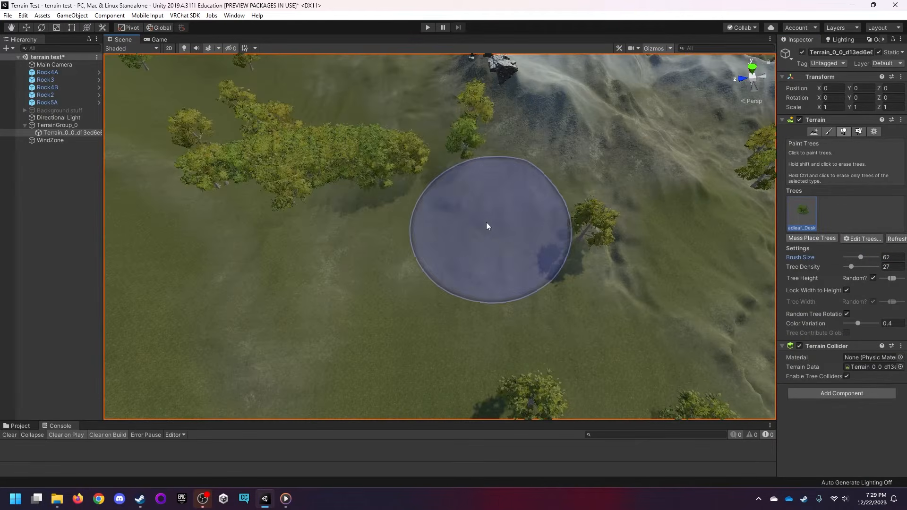
mouse_move(399, 122)
shift+mouse_down()
mouse_move(373, 142)
mouse_move(340, 126)
mouse_move(198, 166)
mouse_move(211, 242)
shift+mouse_up()
shift+click(560, 251)
right_drag(560, 251, 439, 227)
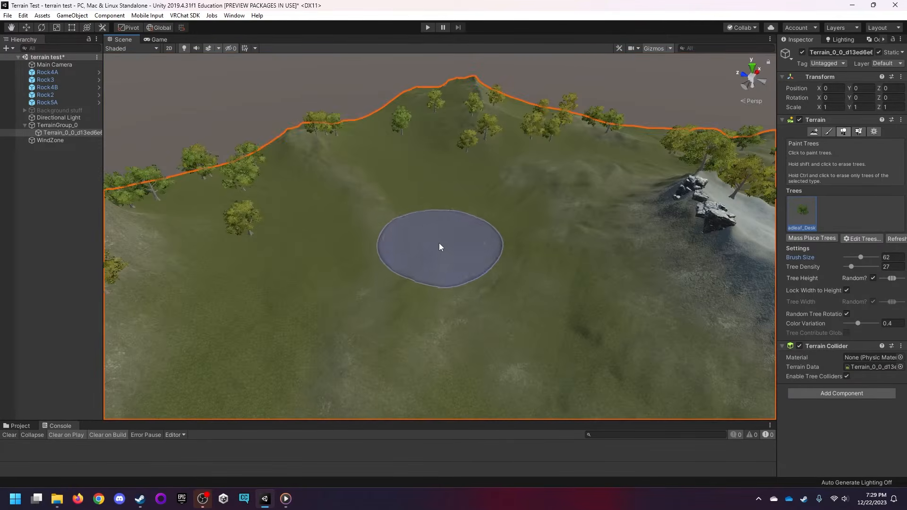
shift+click(442, 245)
Step: Mass-place 500 trees across the terrain, keeping existing trees
mouse_move(419, 143)
right_down()
mouse_move(495, 191)
mouse_move(617, 215)
mouse_move(680, 216)
right_up()
click(813, 238)
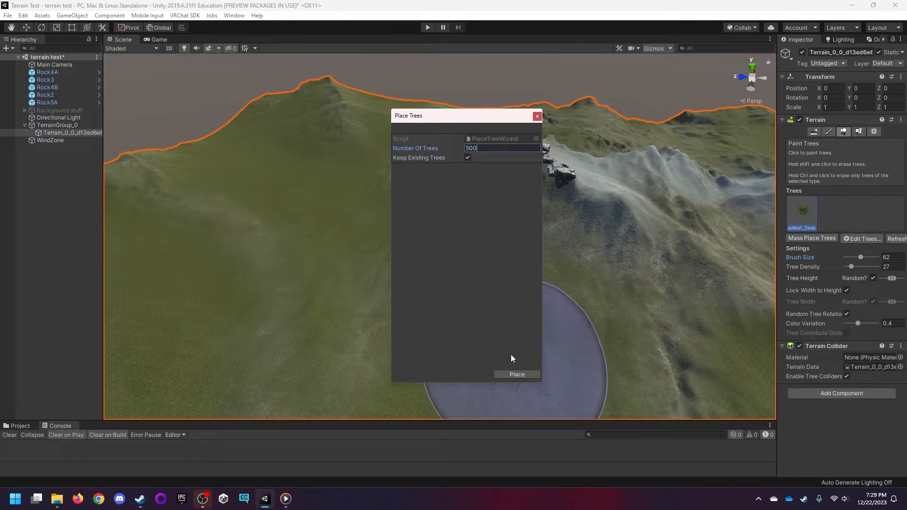
click(516, 374)
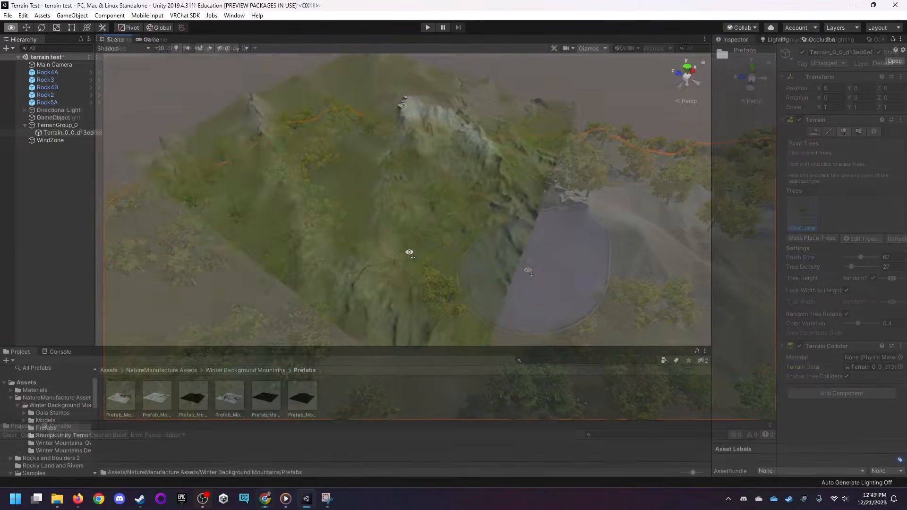
Step: Place the Prefab_Mountain_2 and Prefab_Mountain_20 winter background mountains in the scene
alt+drag(409, 253, 426, 188)
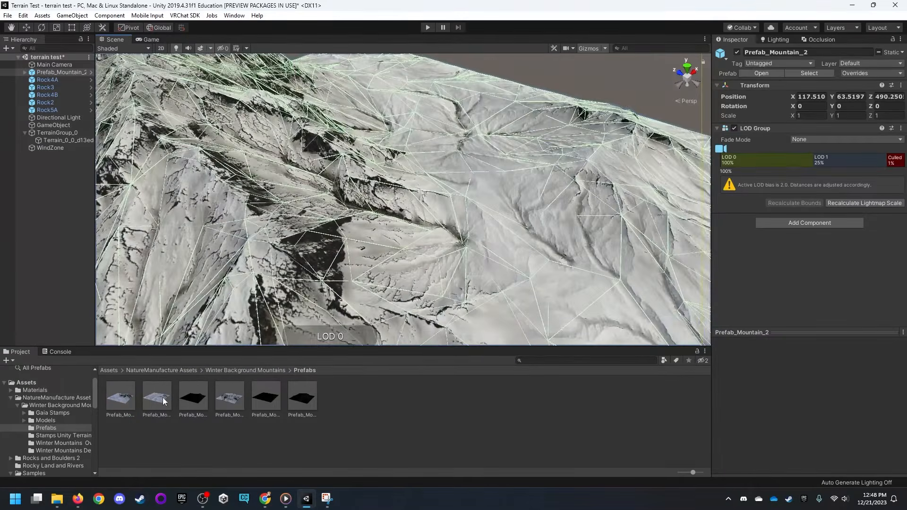
scroll(675, 295, up, 3)
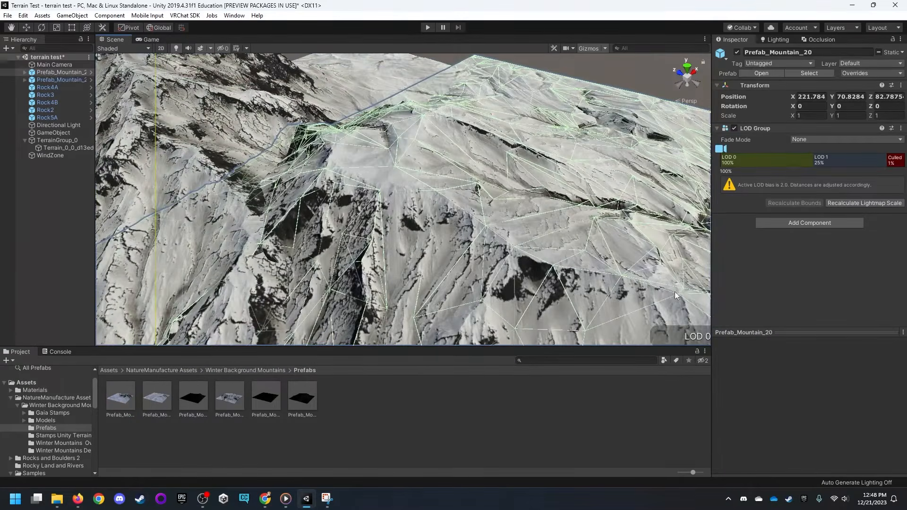
click(783, 183)
alt+drag(695, 298, 608, 68)
Step: Duplicate the Prefab_Mountain_20 background mountain and move the copy to another side of the terrain
click(310, 163)
key(w)
key(ctrl+d)
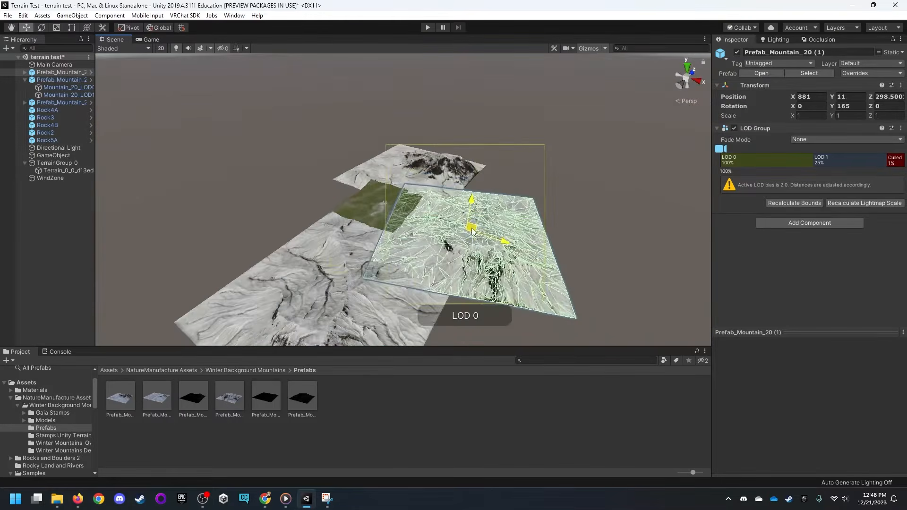
drag(491, 237, 273, 359)
right_drag(335, 273, 386, 229)
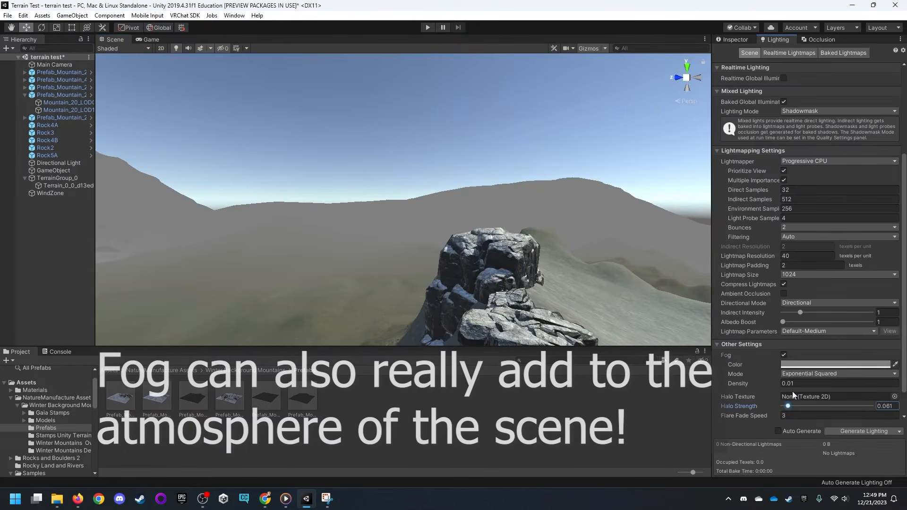
Step: Set the scene's fog density to 0.002 and adjust the fog colour
click(805, 384)
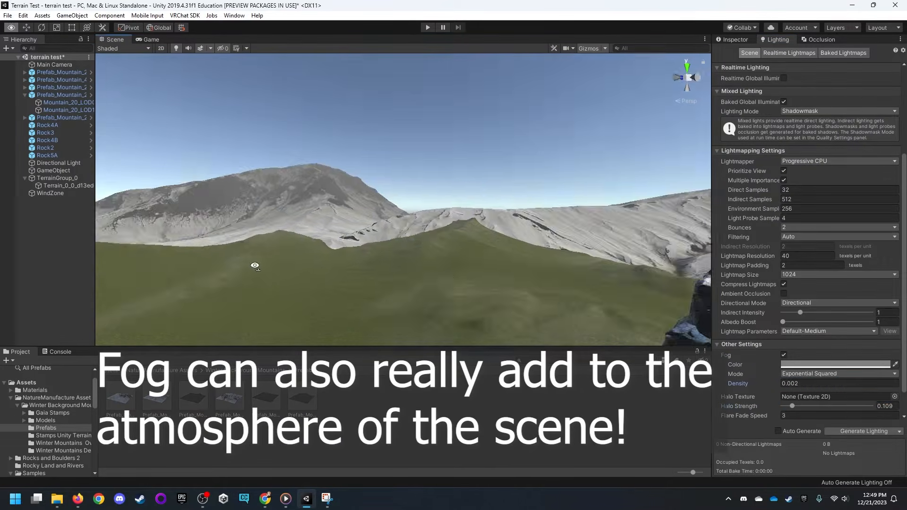
click(836, 364)
drag(852, 311, 832, 302)
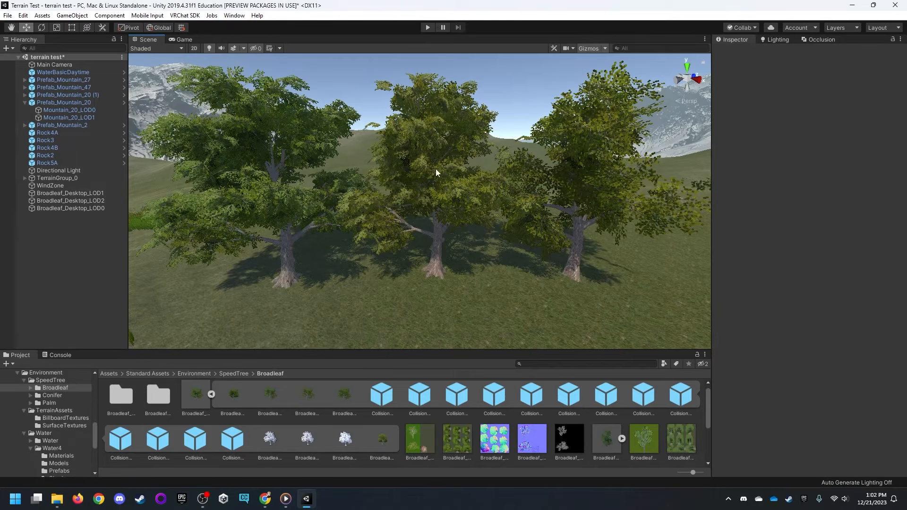
Step: Select the LOD0, LOD1 and LOD2 broadleaf trees in turn to compare their levels of detail
click(284, 252)
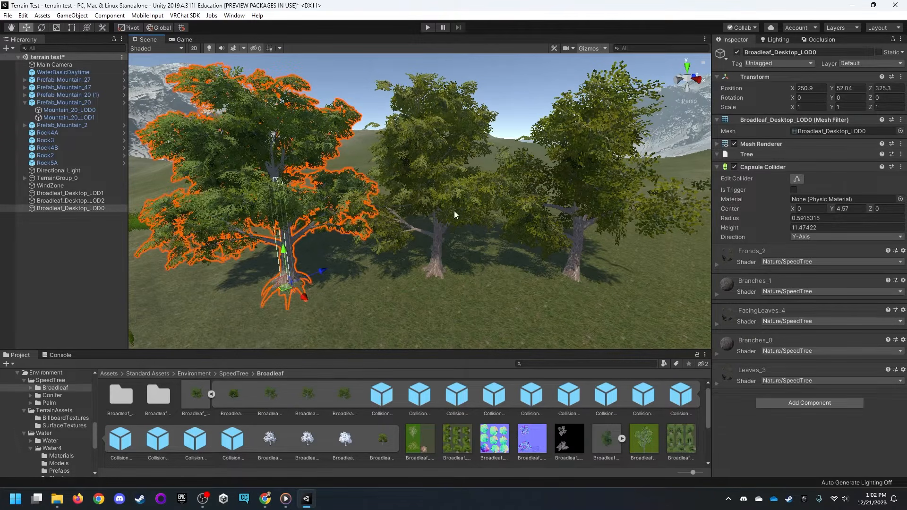
click(439, 207)
click(579, 229)
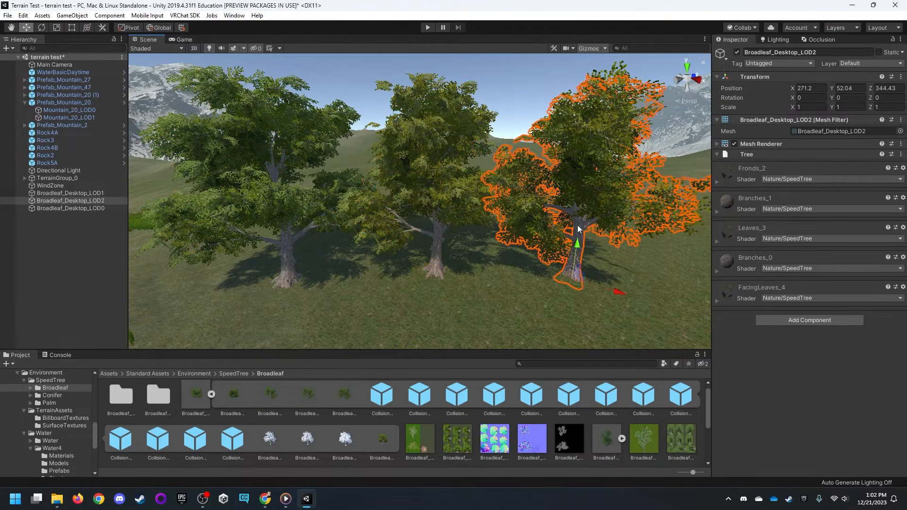
click(280, 205)
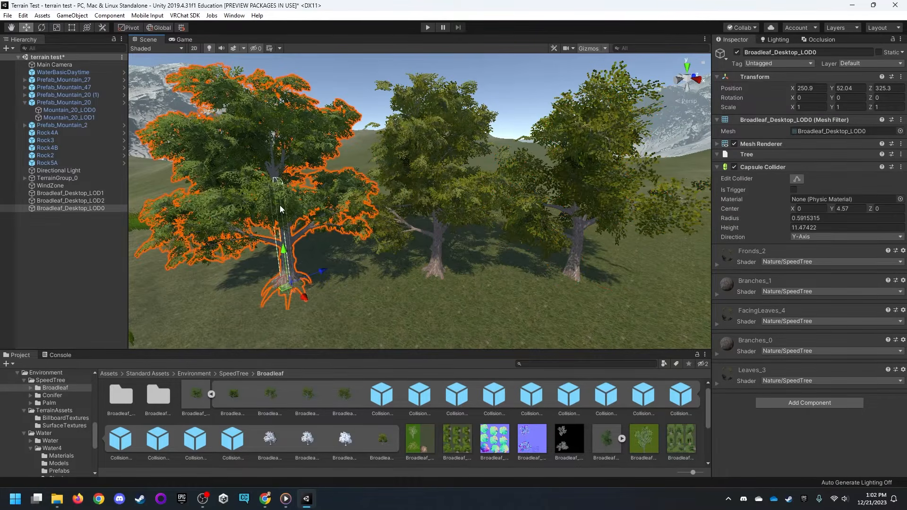
click(438, 205)
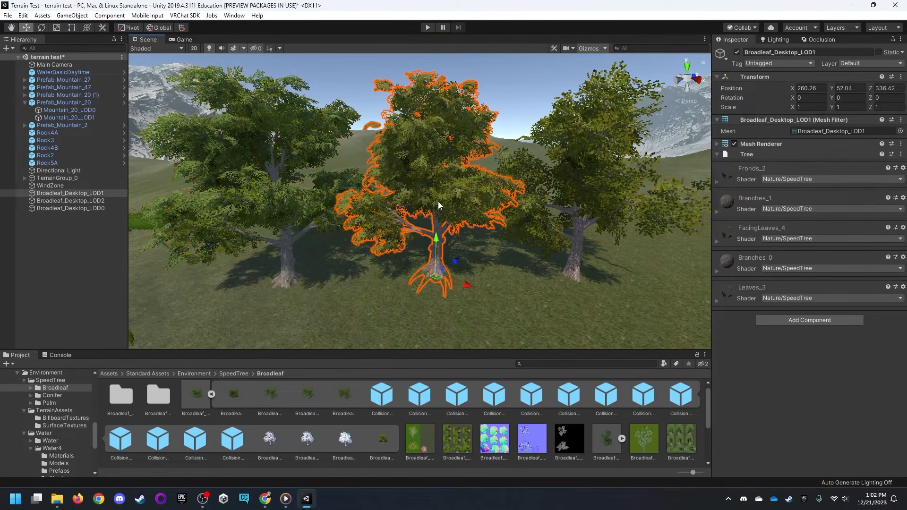
click(586, 226)
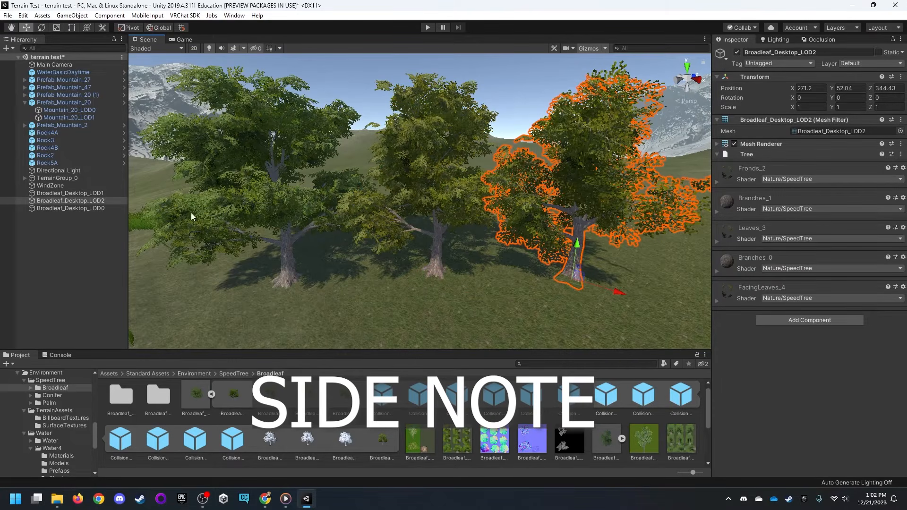
Step: Reorder the broadleaf trees in the scene hierarchy as LOD0, LOD1, LOD2 and clear the selection
click(285, 206)
drag(51, 207, 65, 191)
click(81, 234)
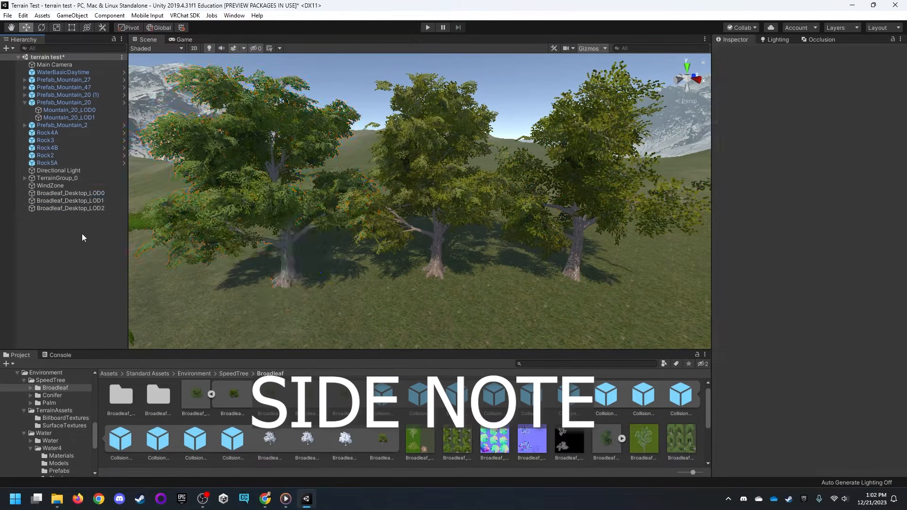
Step: Select each broadleaf tree from LOD0 to LOD2 to check the new hierarchy order
click(301, 249)
click(442, 260)
click(579, 259)
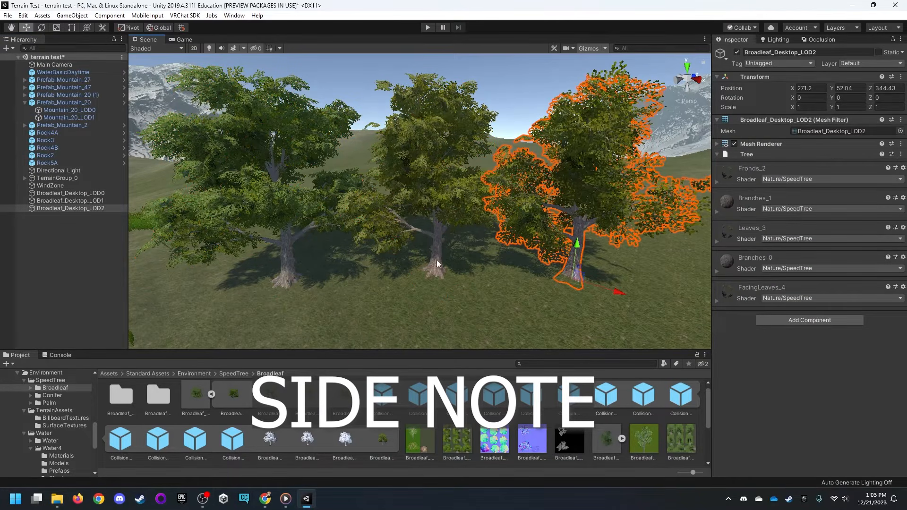
Step: Compare the LOD0, LOD1 and LOD2 broadleaf trees by repeatedly selecting each one in the scene
click(288, 234)
click(441, 223)
click(586, 267)
right_drag(404, 261, 386, 268)
right_drag(450, 246, 409, 264)
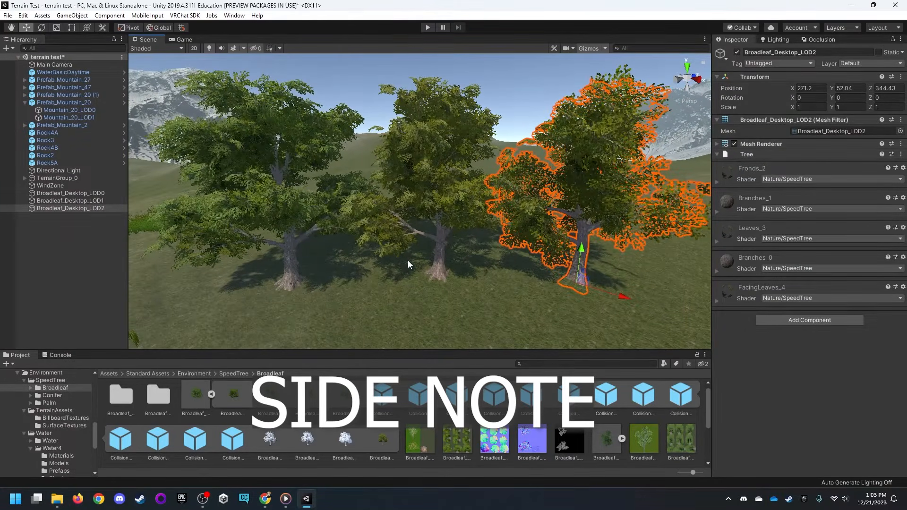
click(441, 254)
click(292, 245)
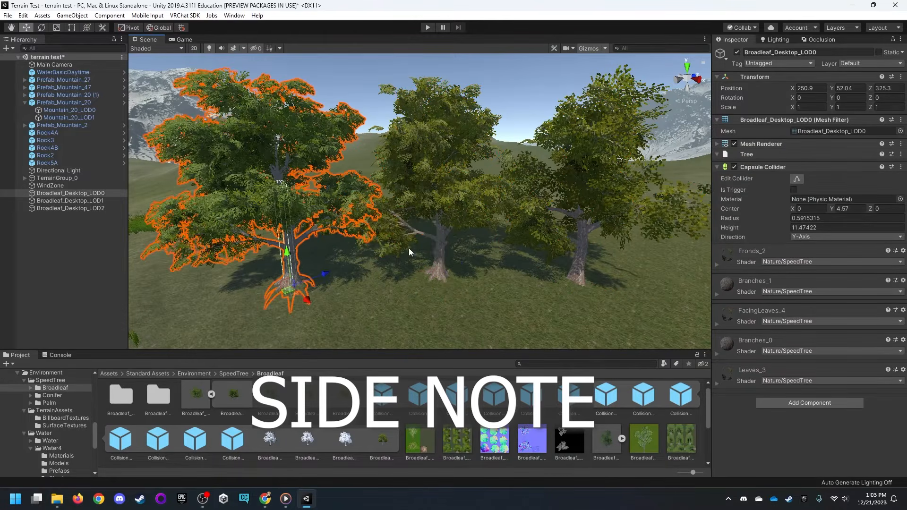
click(440, 248)
click(581, 243)
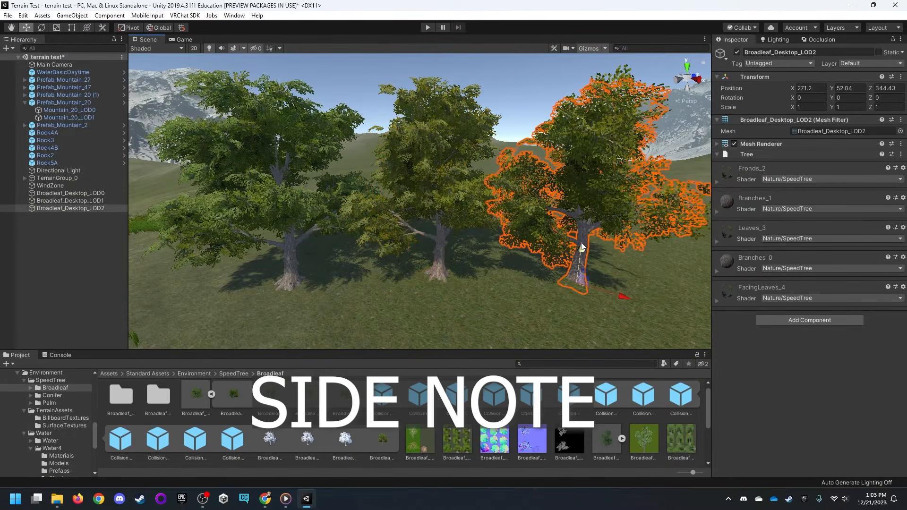
click(299, 256)
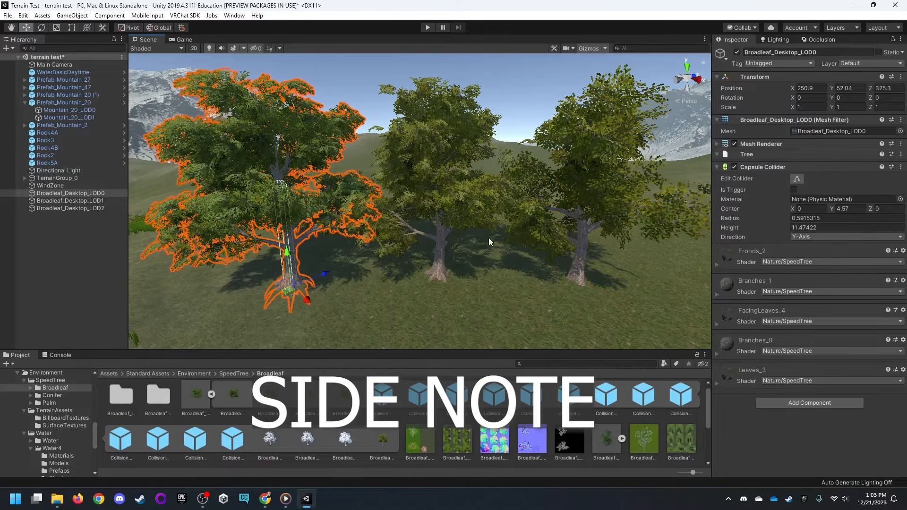
click(441, 243)
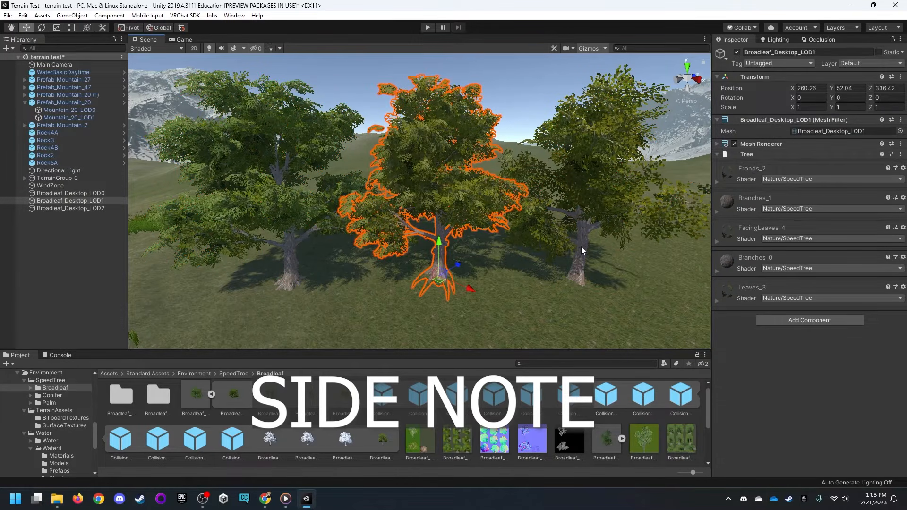
click(582, 247)
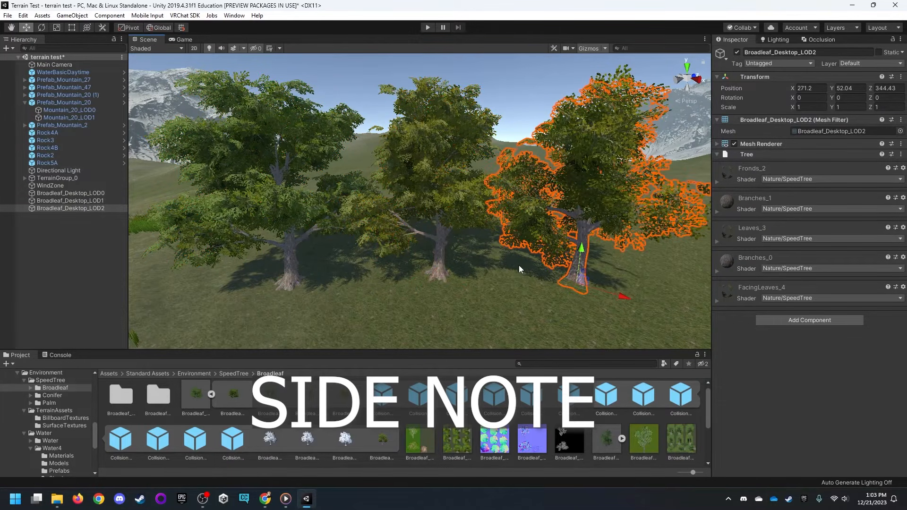
Step: Create an empty object named Tree LOD and lower it to the ground by the trees, at Y 51.86
click(95, 247)
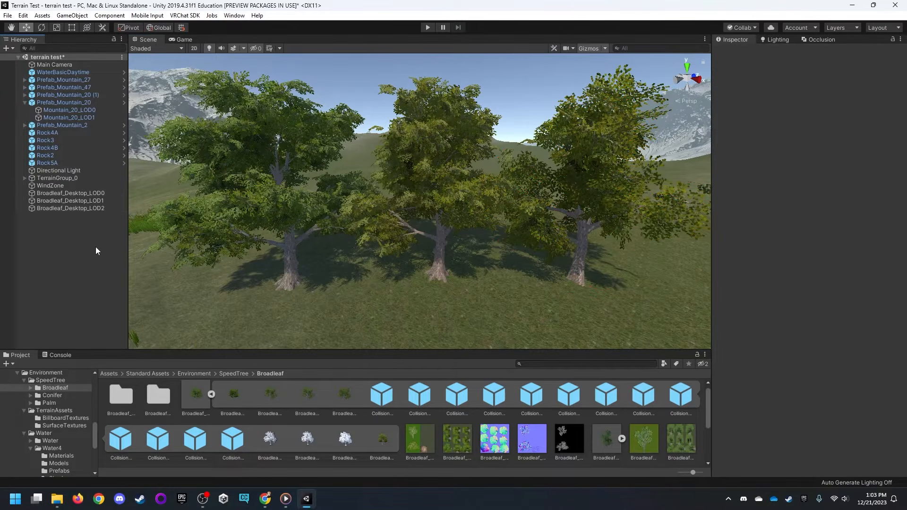
right_click(95, 247)
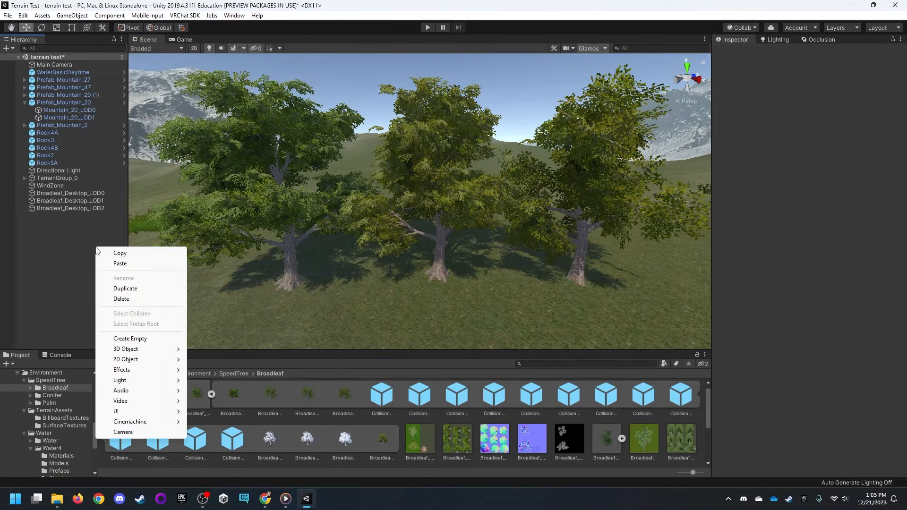
click(127, 338)
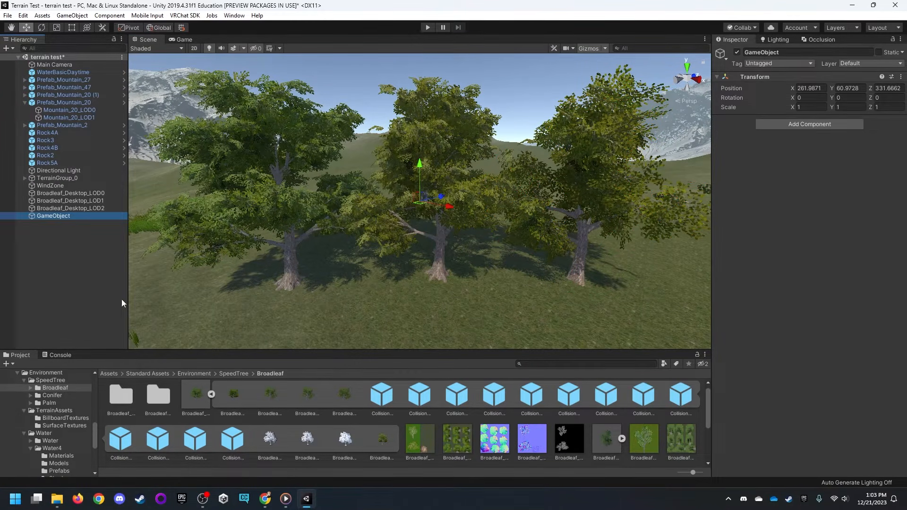
click(807, 49)
text(Tree LOD)
key(Return)
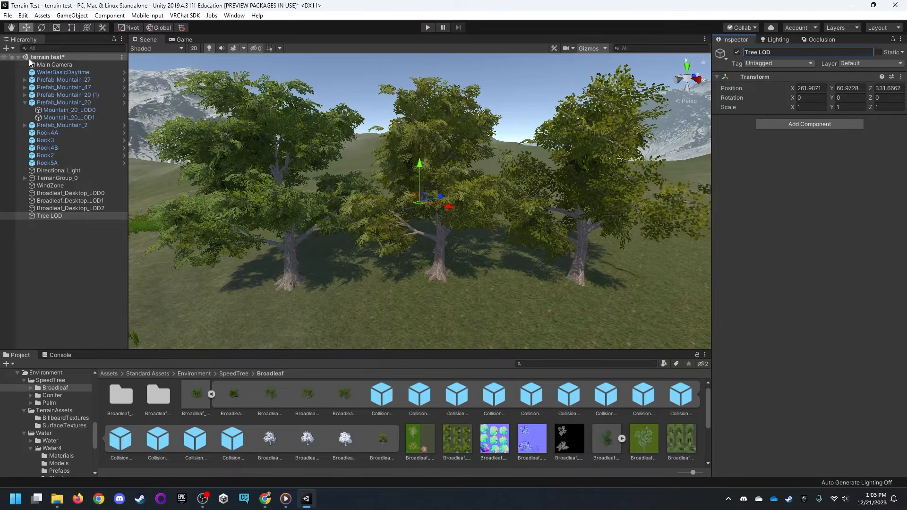
click(8, 48)
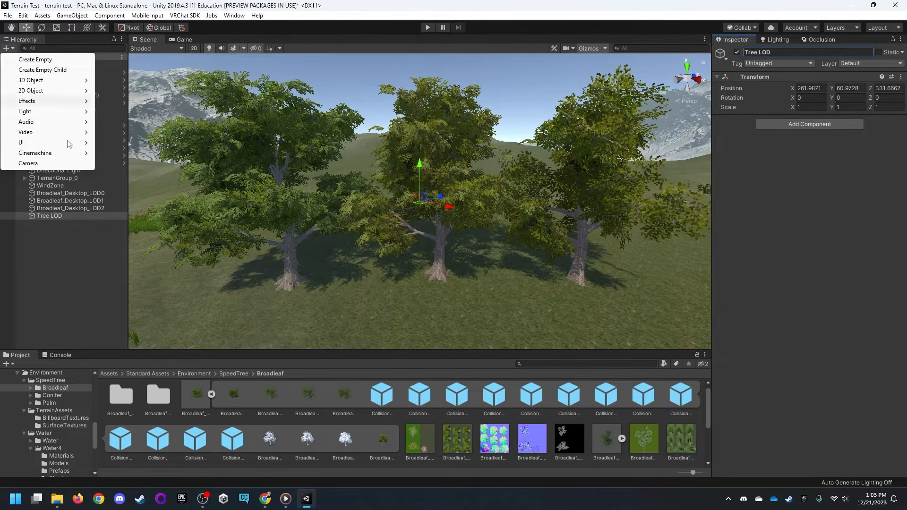
click(75, 331)
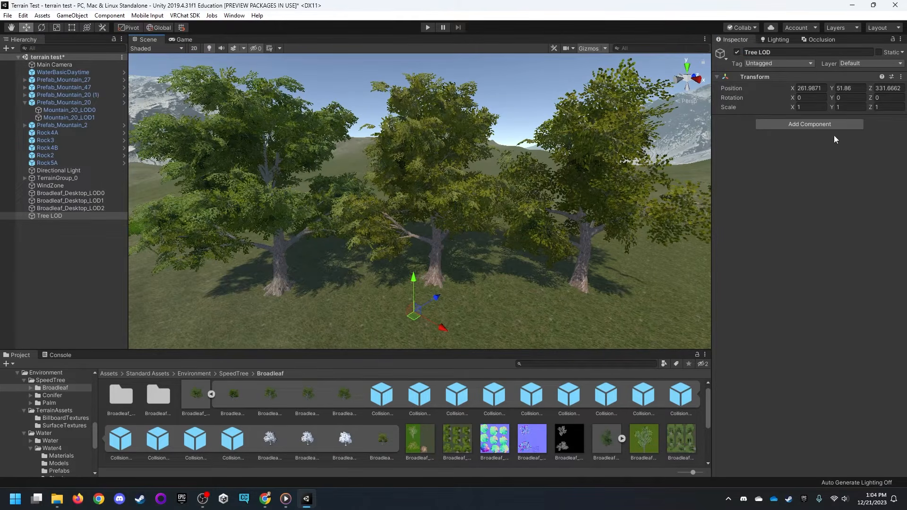
Step: Add an LOD Group component to Tree LOD and select its LOD 0 level
click(813, 125)
text(lod)
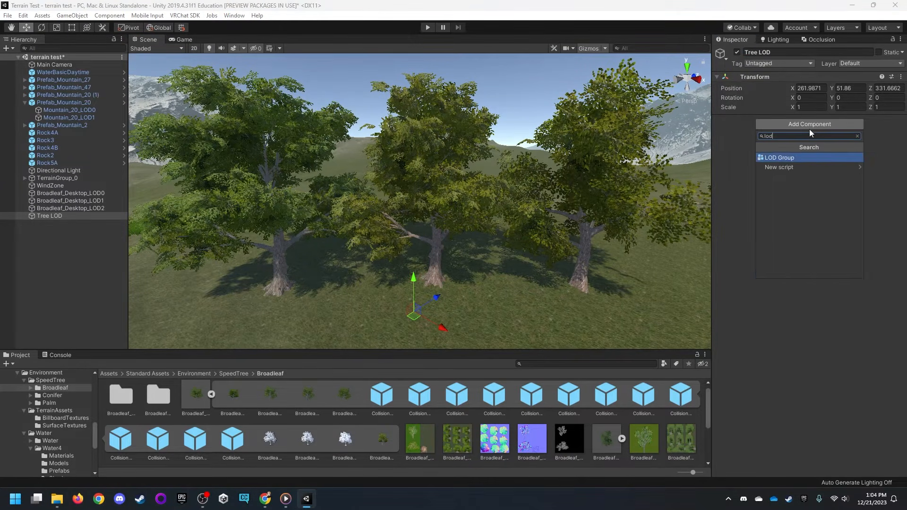
key(Return)
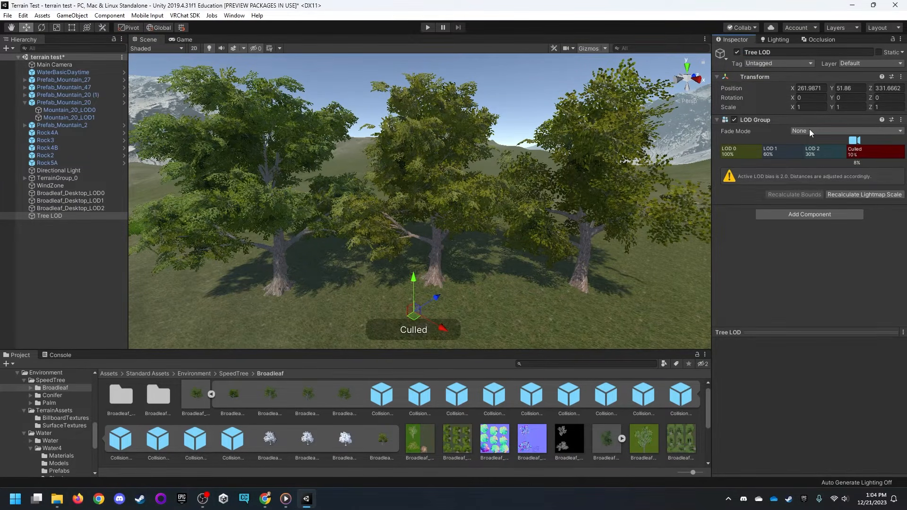
click(740, 151)
Step: Try to assign the broadleaf tree model as a renderer for the LOD 0 level of Tree LOD
mouse_move(197, 401)
mouse_down()
mouse_move(745, 221)
mouse_move(744, 207)
mouse_move(159, 411)
mouse_move(205, 404)
mouse_up()
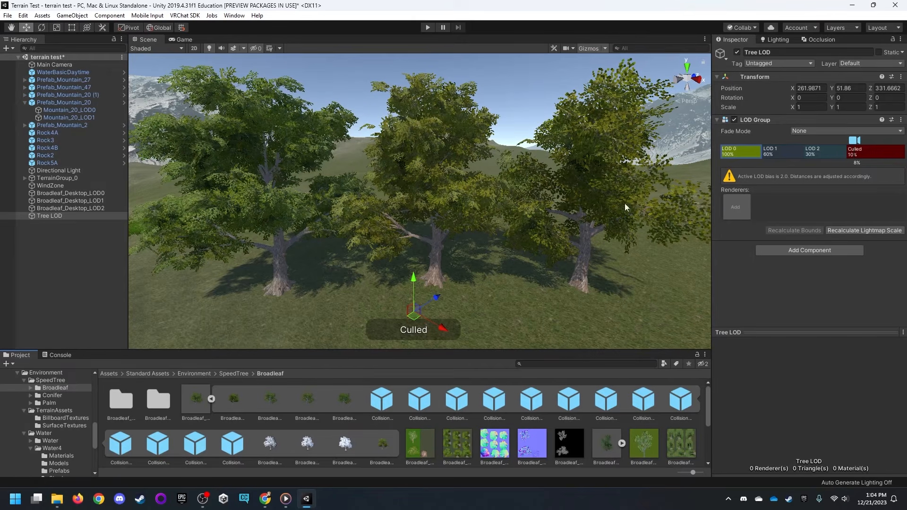
drag(196, 402, 199, 406)
click(91, 192)
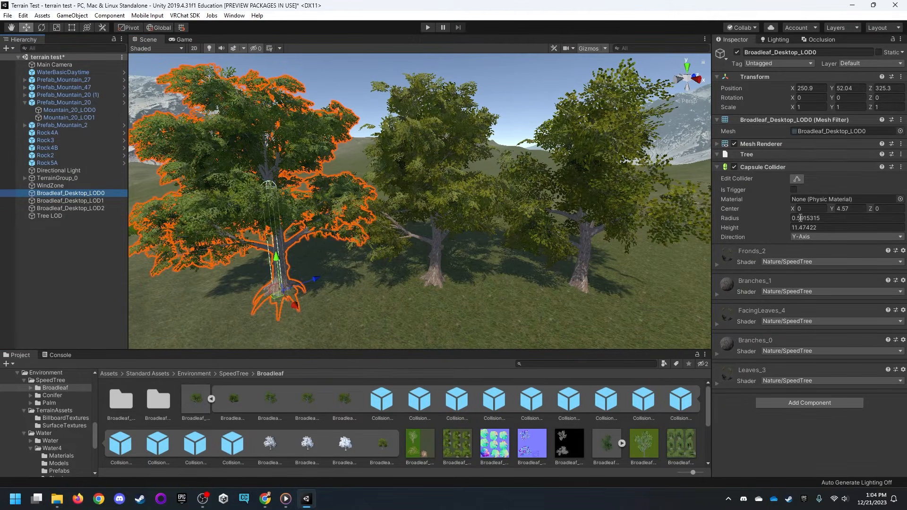
click(100, 216)
click(740, 152)
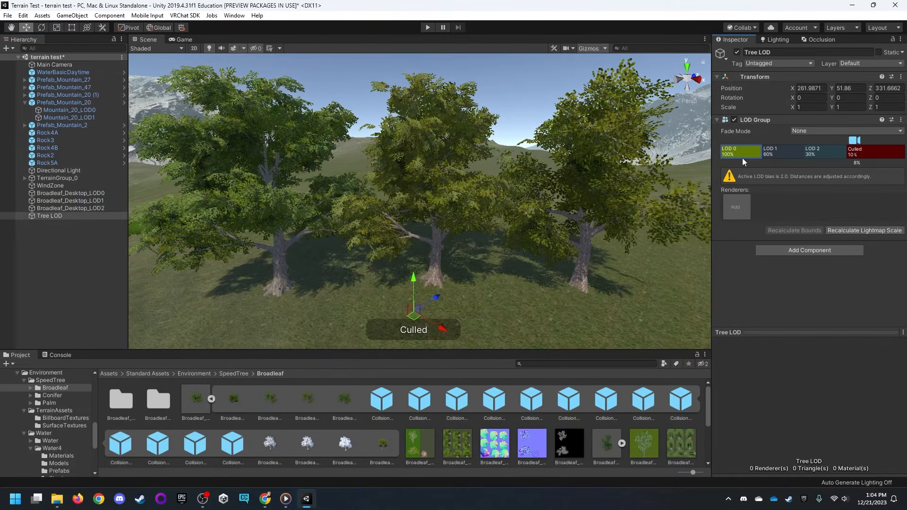
Step: Save the scene's LOD0, LOD1 and LOD2 broadleaf trees as prefabs in the Broadleaf asset folder
click(212, 399)
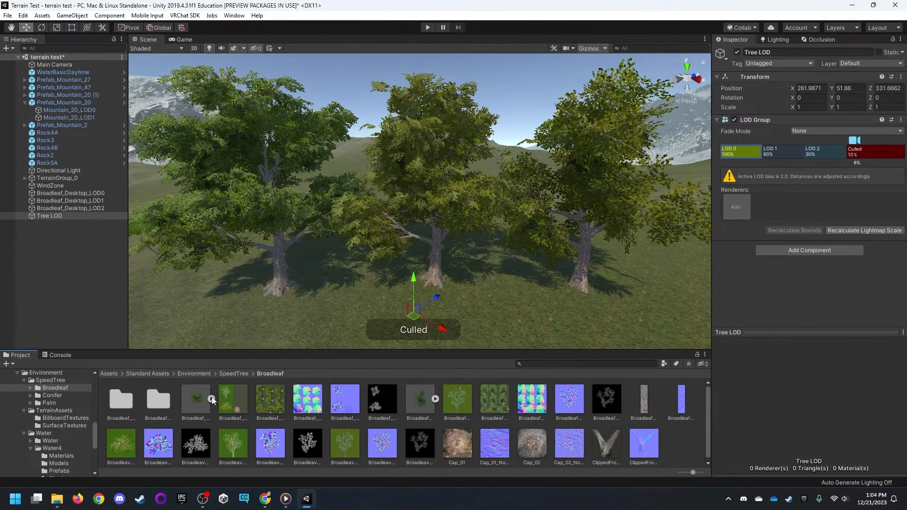
drag(680, 459, 681, 460)
click(71, 201)
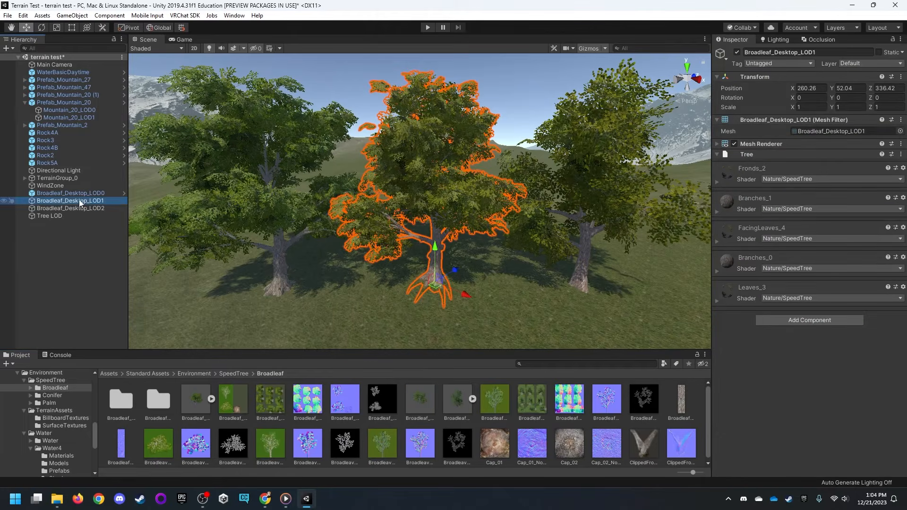
drag(405, 389, 435, 427)
drag(84, 209, 480, 423)
Step: Assign the LOD0, LOD1 and LOD2 broadleaf trees as renderers of the matching Tree LOD levels, reparenting them to the group
click(49, 216)
click(745, 151)
click(736, 208)
click(520, 268)
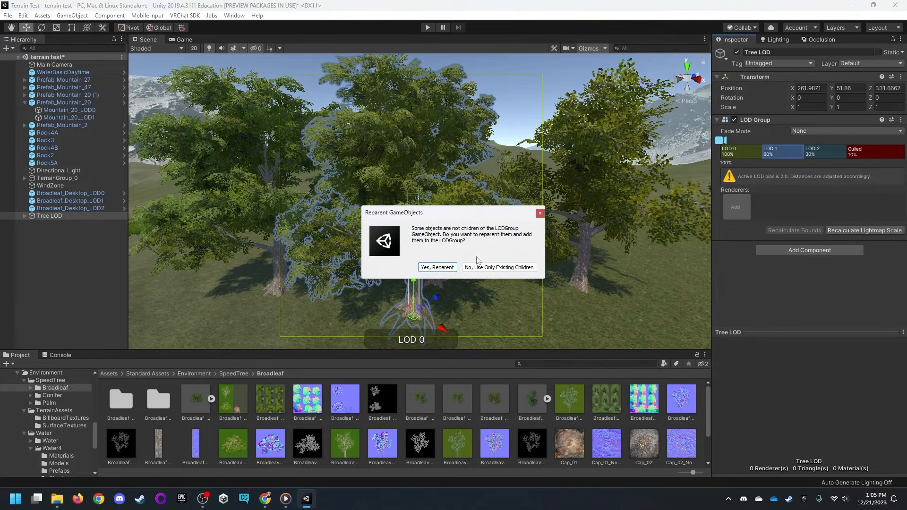
click(437, 267)
click(520, 268)
Step: Preview Tree LOD from far and near, and inspect the renderers assigned to LOD 0, LOD 1 and LOD 2
scroll(544, 265, down, 10)
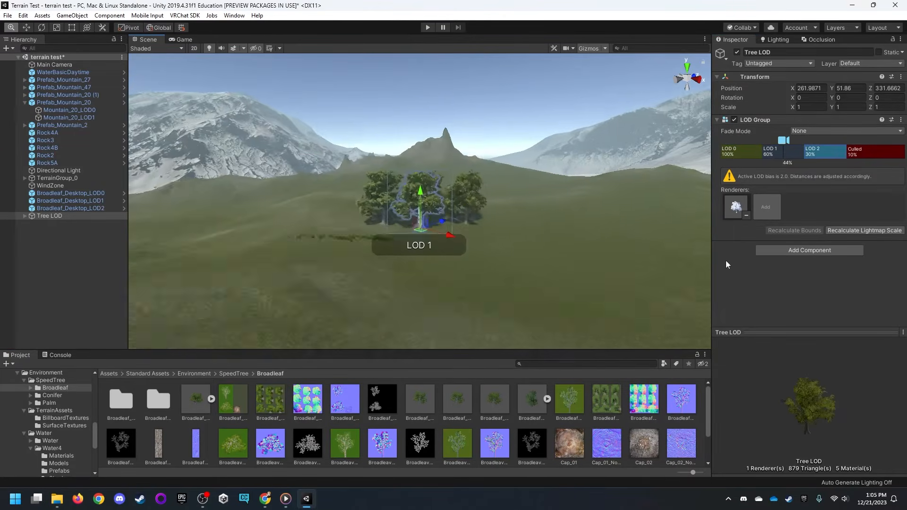
scroll(543, 265, up, 10)
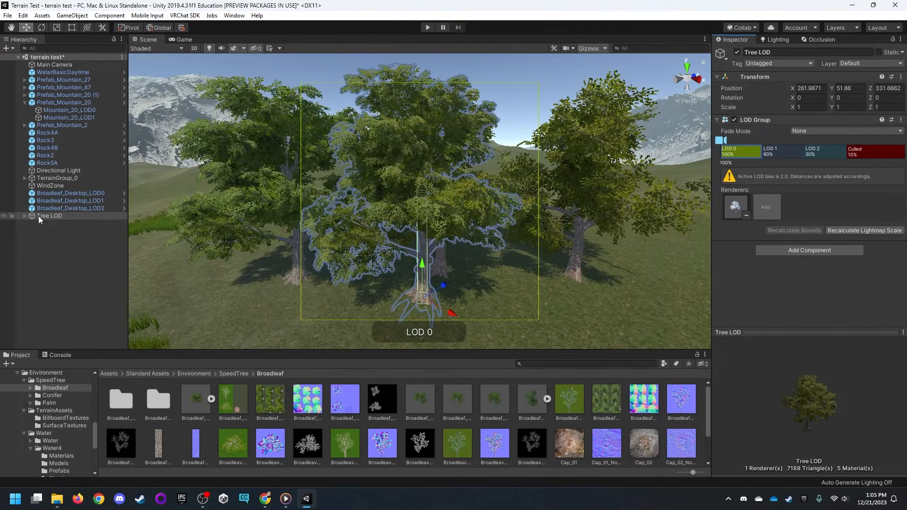
double_click(38, 217)
click(748, 155)
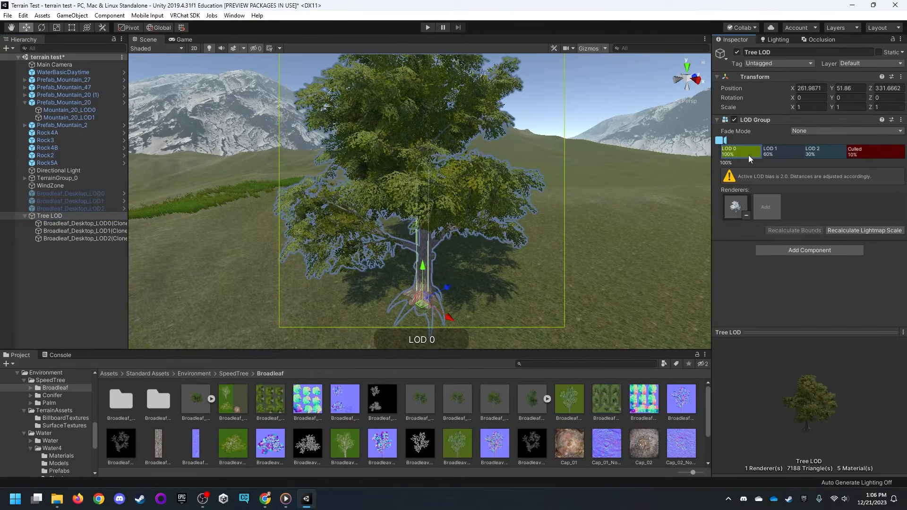
click(782, 154)
click(814, 156)
Step: Delete the middle LOD 1 level from the Tree LOD group so that only two levels remain
click(782, 154)
right_click(782, 154)
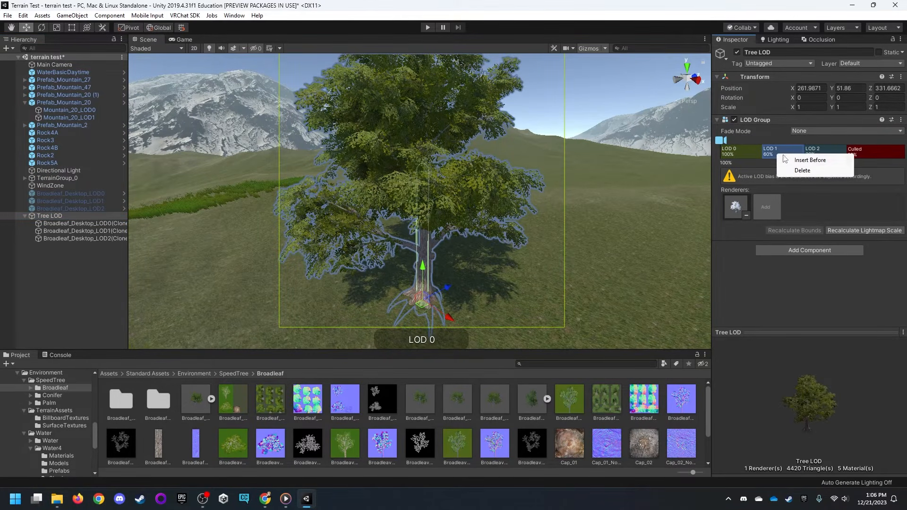
click(793, 172)
click(477, 268)
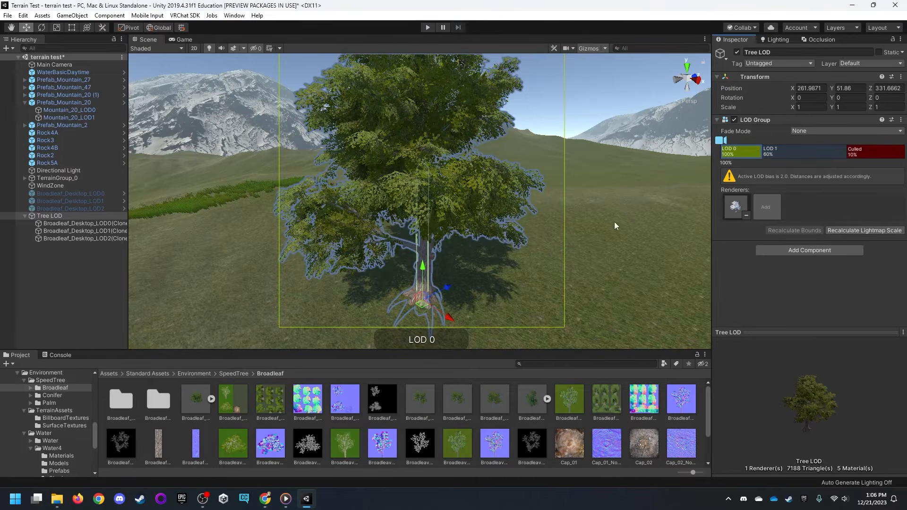
Step: Set the transition from LOD 0 to LOD 1 at 79% and check the switch from different distances
drag(761, 152, 742, 156)
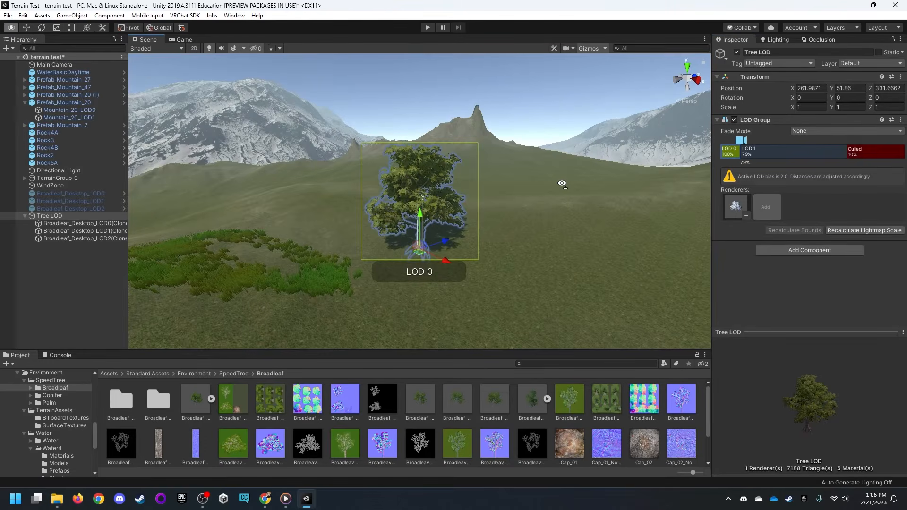
alt+scroll(564, 187, up, 2)
alt+scroll(563, 184, up, 2)
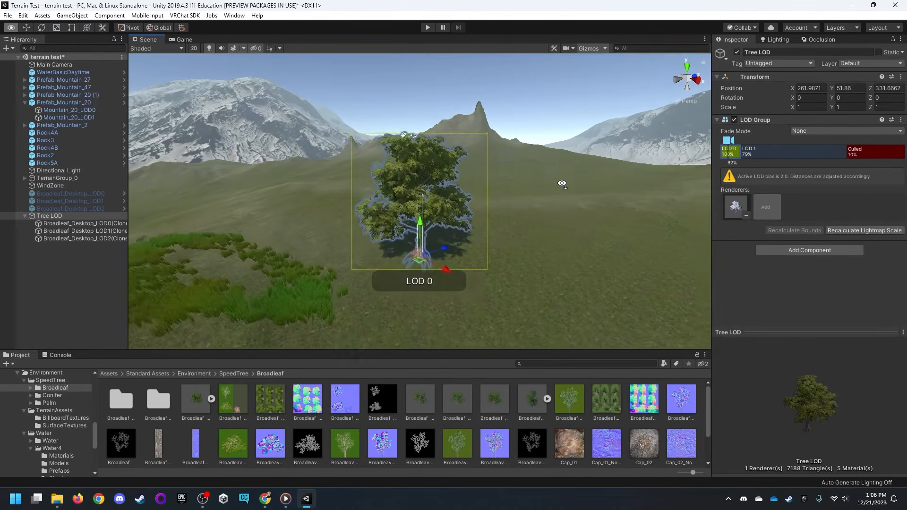
Step: Look through the LOD Group's Fade Mode options and keep the mode at None
click(832, 131)
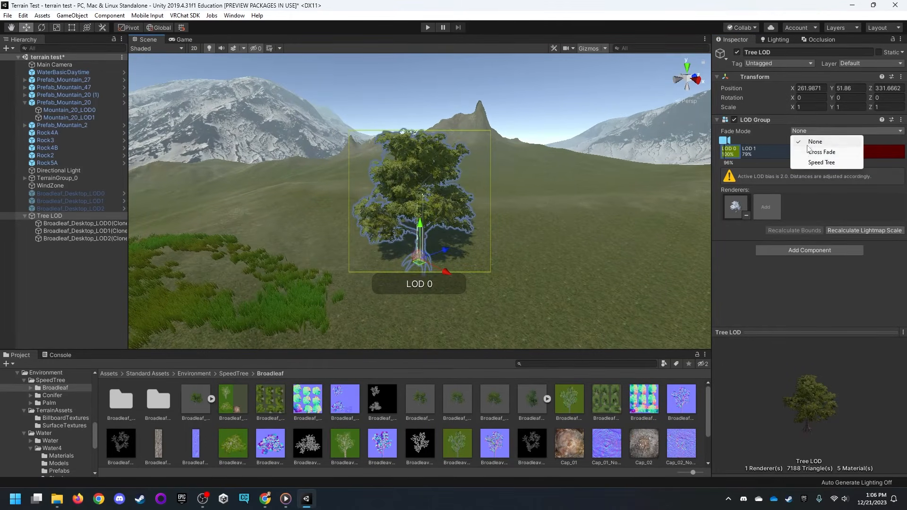
click(775, 150)
alt+scroll(577, 197, down, 2)
alt+scroll(577, 197, up, 2)
click(832, 131)
click(804, 138)
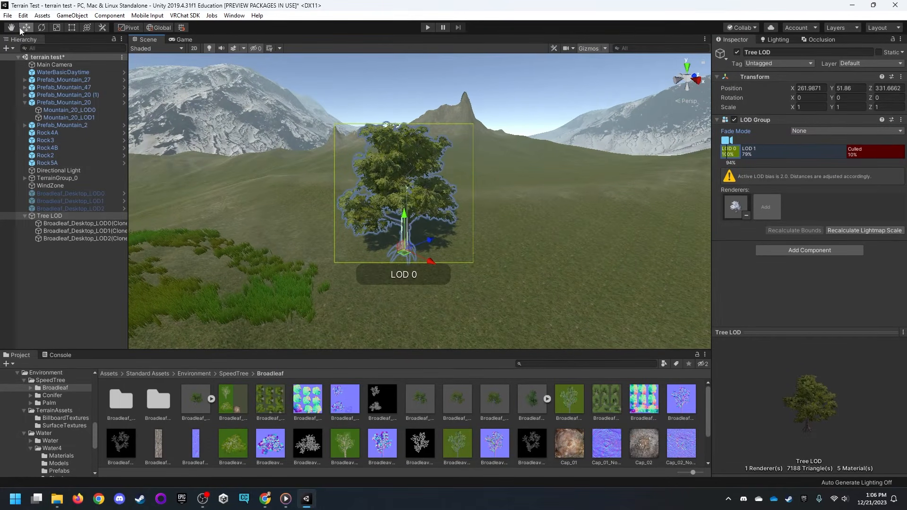
Step: Open the project's Quality settings and lower the LOD Bias of the VRC High level to 0.05, keeping the tree in view
click(22, 16)
click(73, 289)
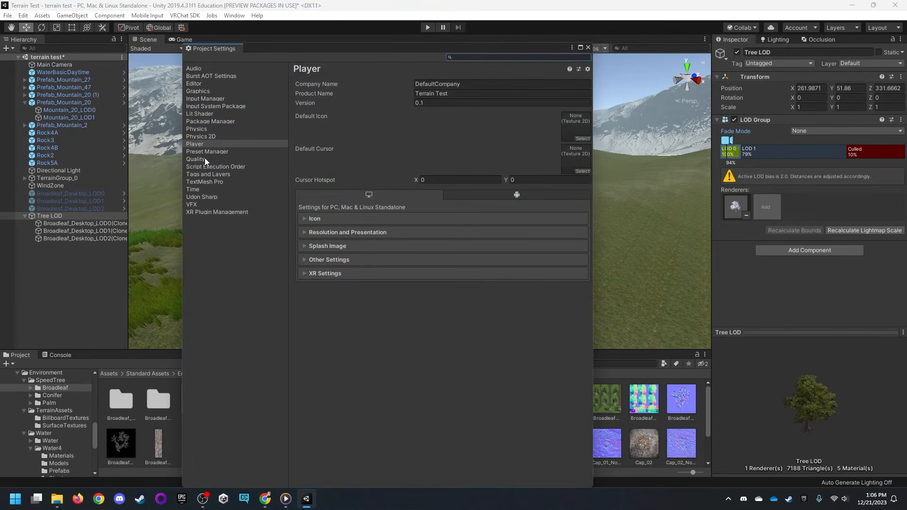
click(205, 159)
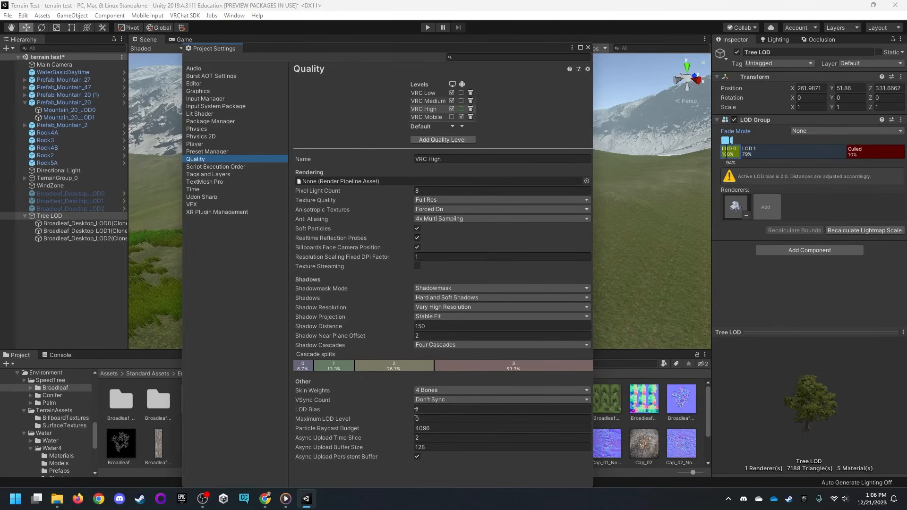
drag(412, 409, 395, 409)
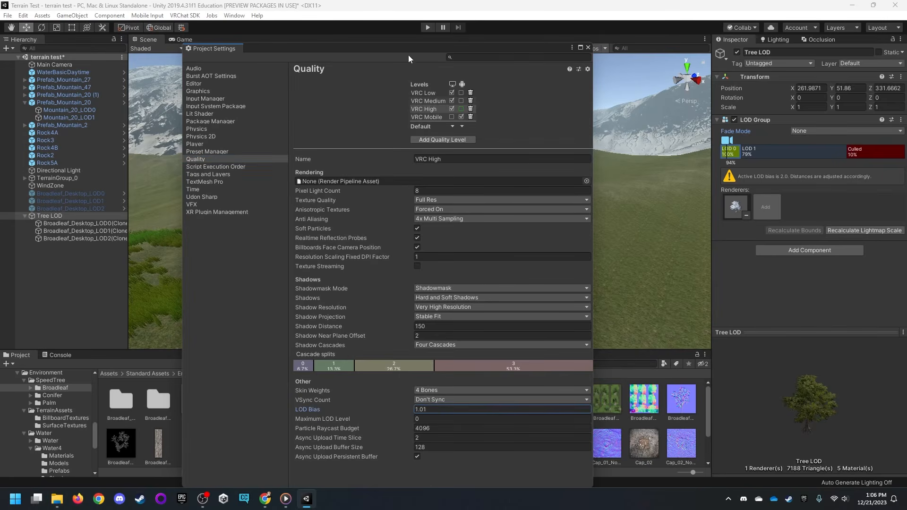
drag(415, 47, 713, 41)
drag(708, 404, 643, 403)
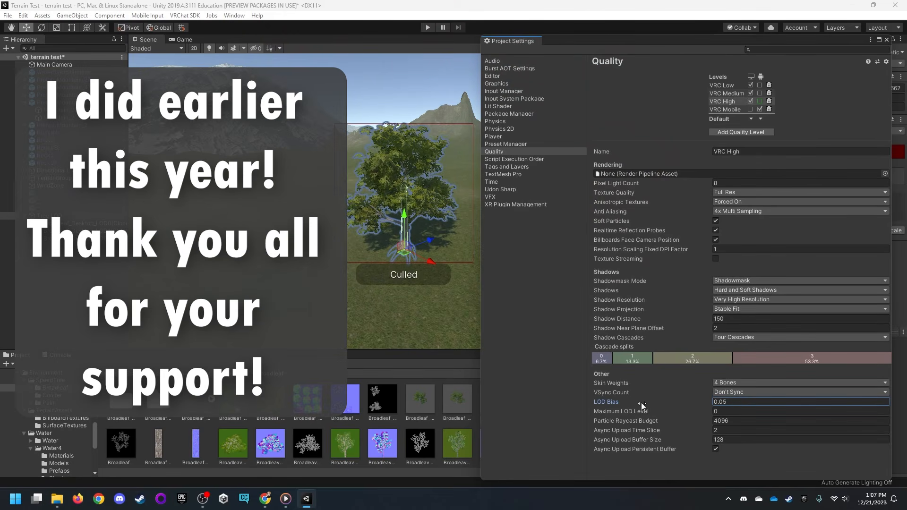